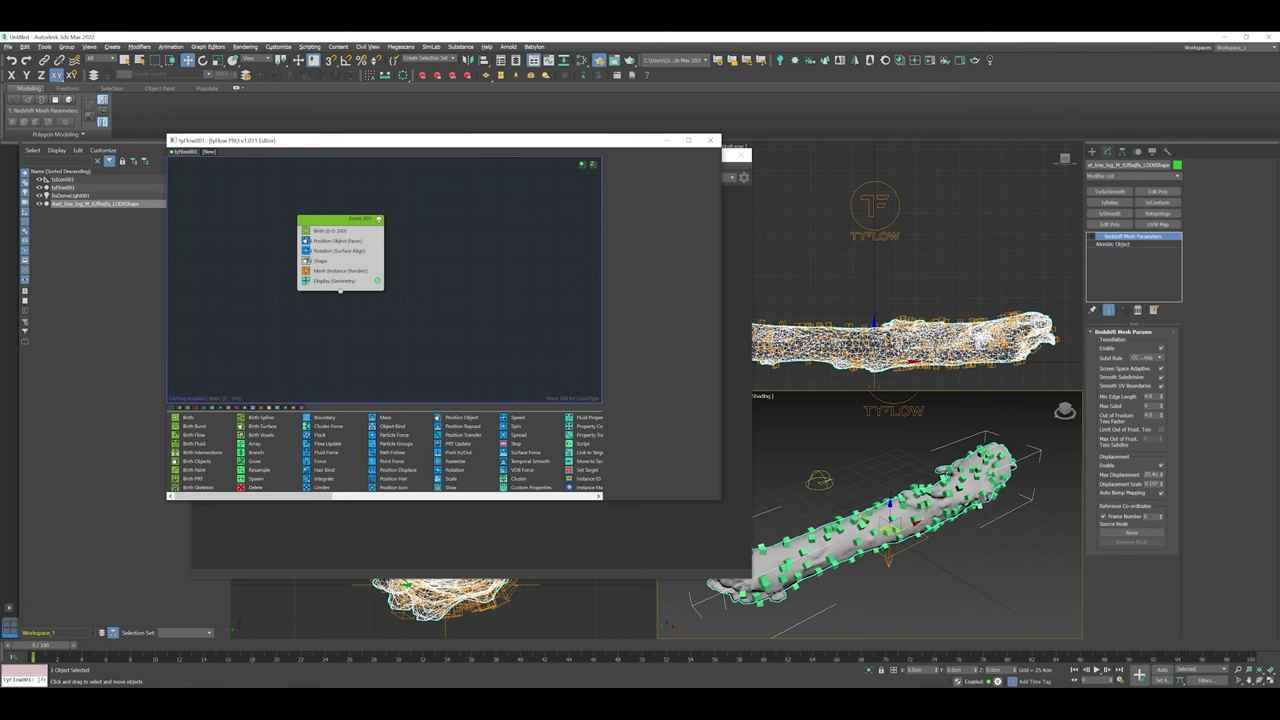
Step: Deselect the log and move the render view and tyFlow editor windows aside so the viewports are free
click(940, 255)
middle_drag(940, 255, 950, 197)
click(737, 260)
drag(400, 155, 58, 299)
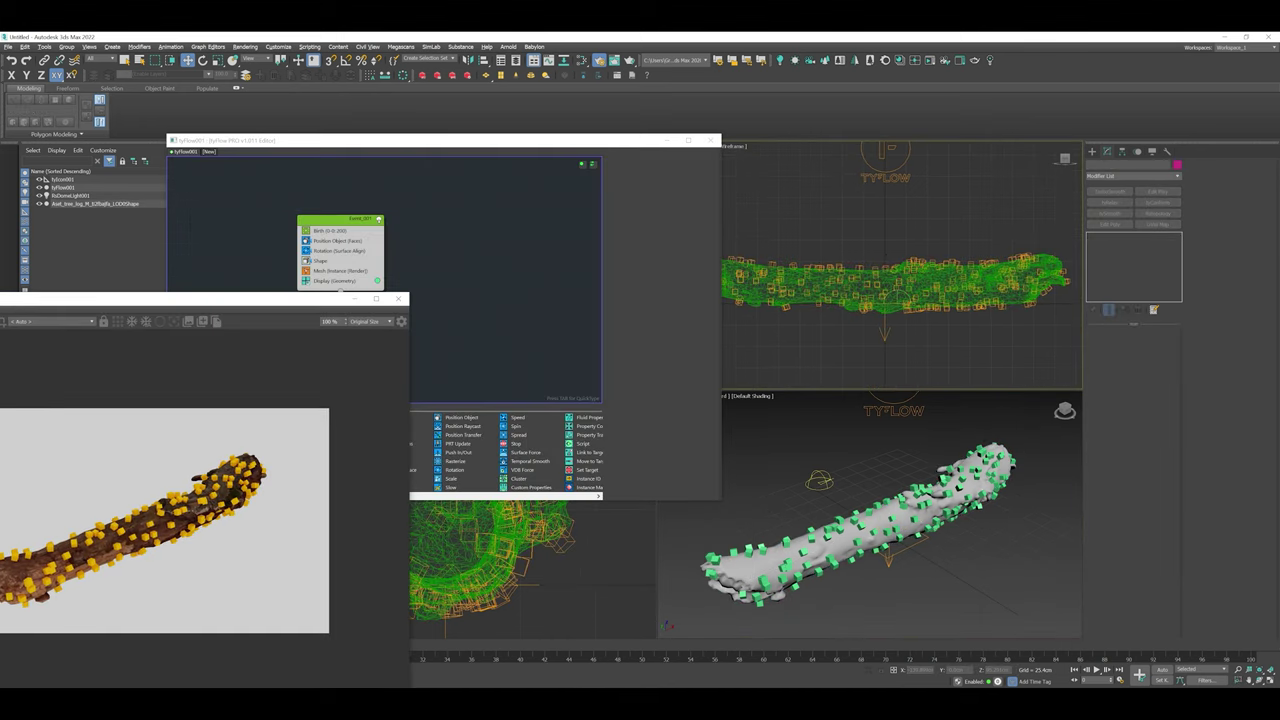
drag(340, 141, 345, 98)
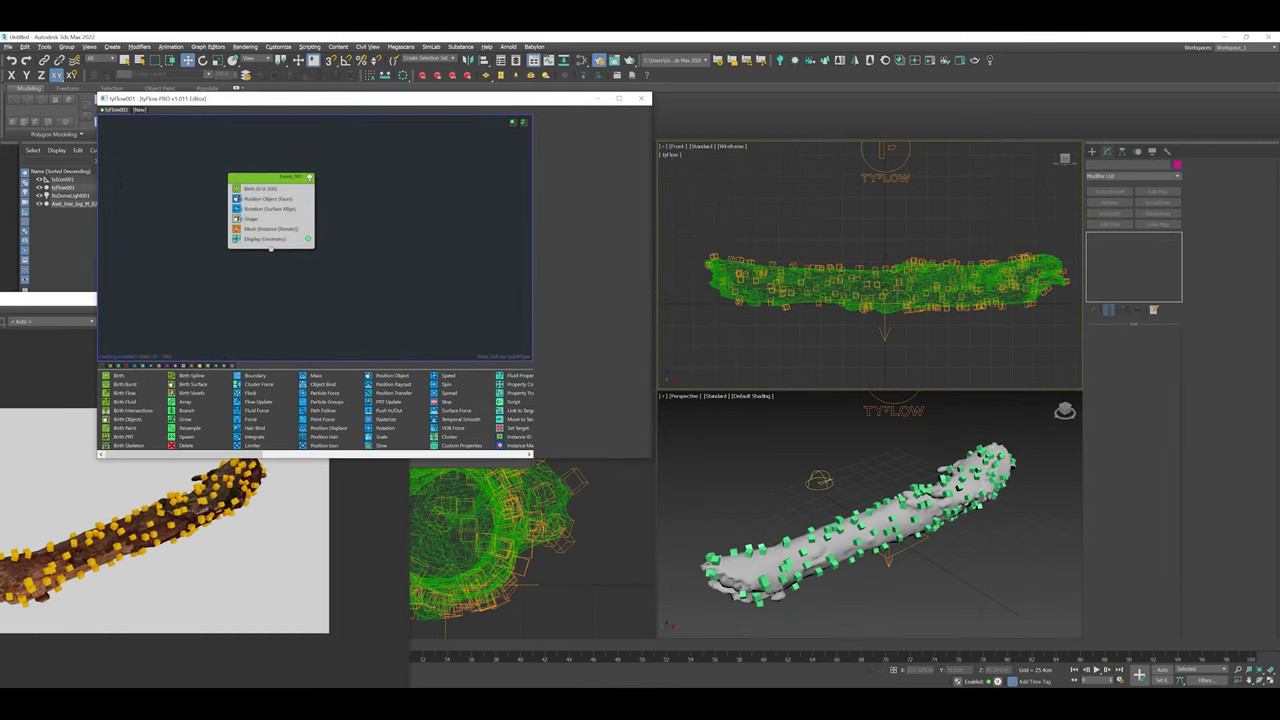
Step: Create a box about 134 cm long, 62 cm wide and 70 cm high across the middle of the log in the front view
click(1092, 151)
click(1109, 212)
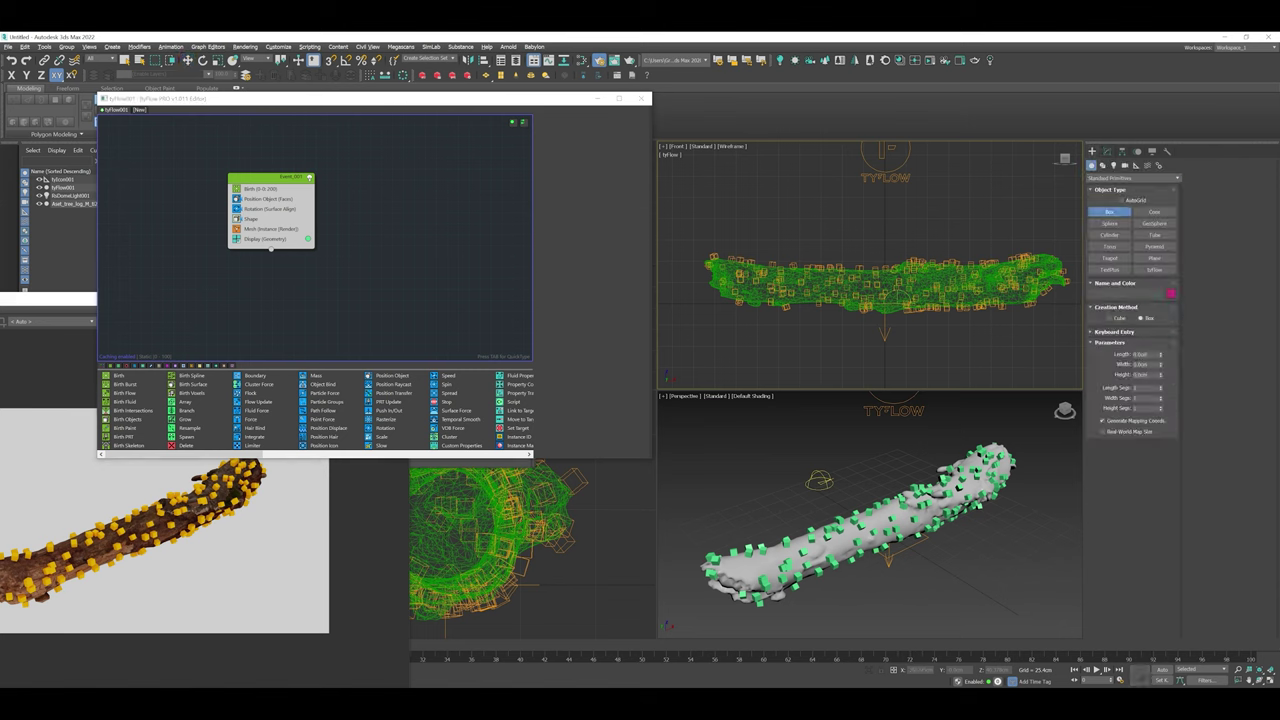
drag(865, 240, 905, 356)
right_click(905, 356)
drag(853, 232, 905, 345)
click(905, 287)
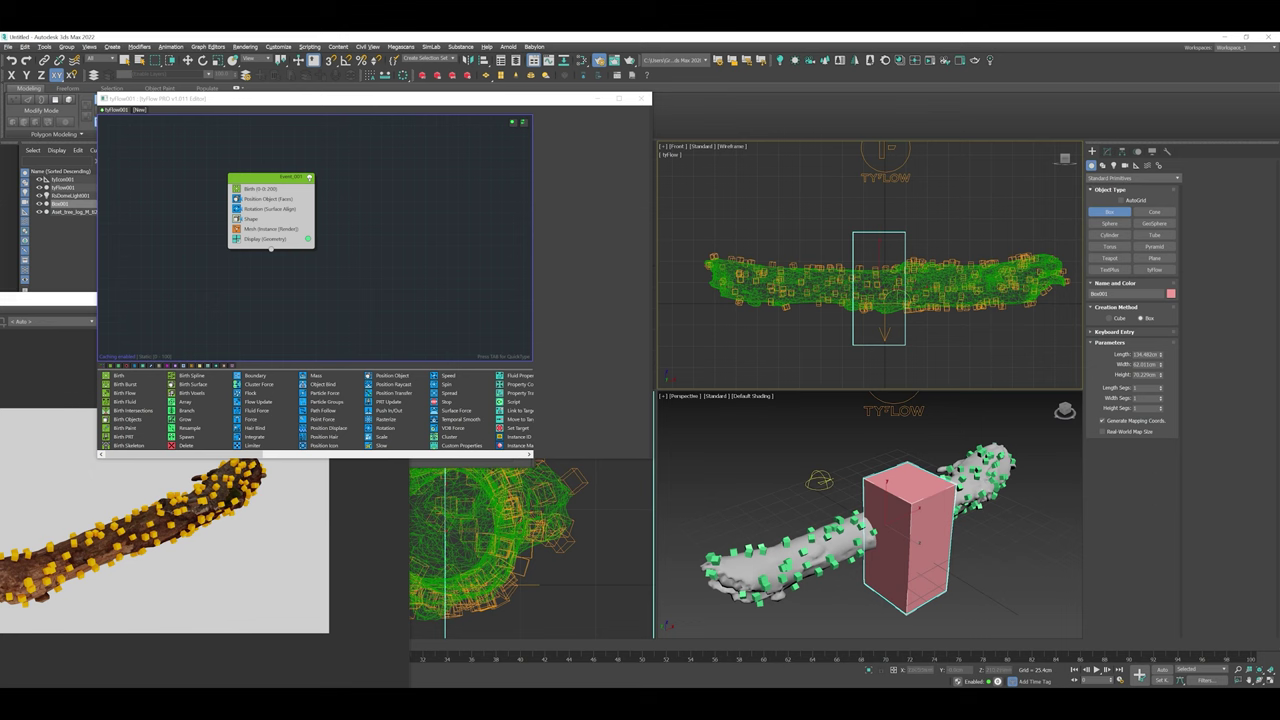
Step: Move the box about 27 cm along Y so it surrounds the log's middle, and put the render view window out of the way
click(1060, 153)
key(w)
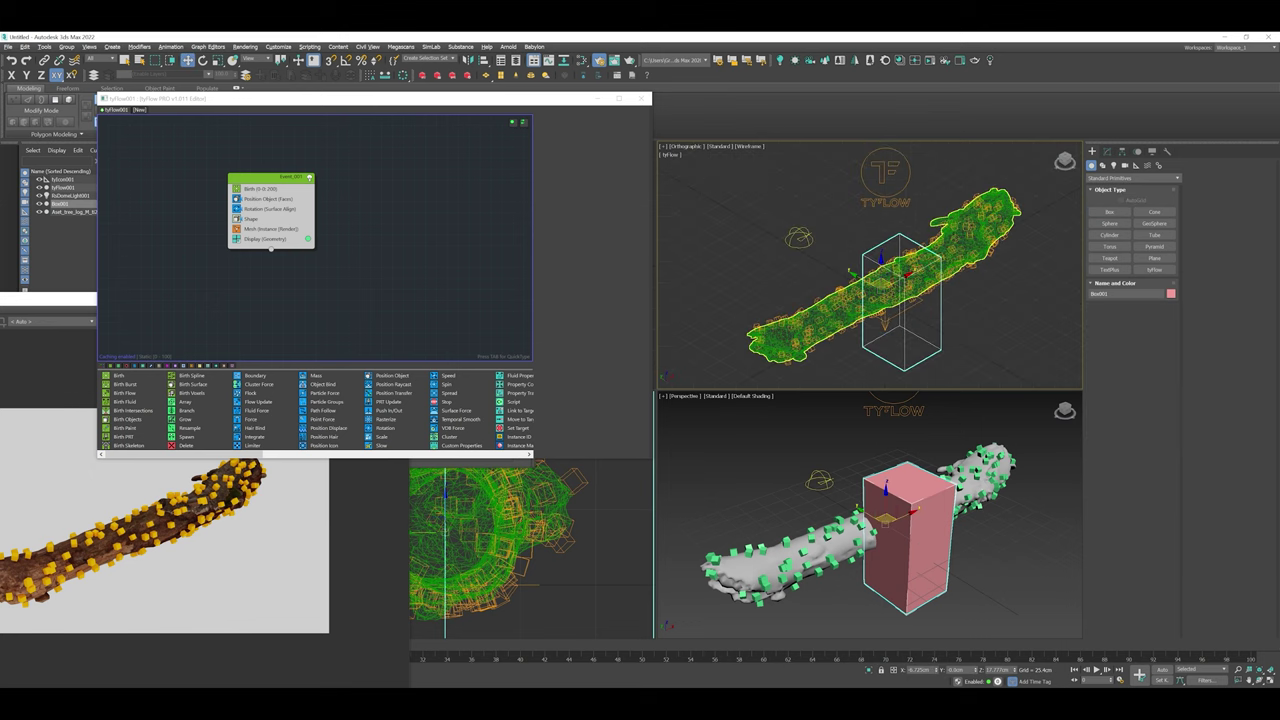
mouse_move(864, 279)
mouse_down()
mouse_move(838, 264)
mouse_move(847, 269)
mouse_up()
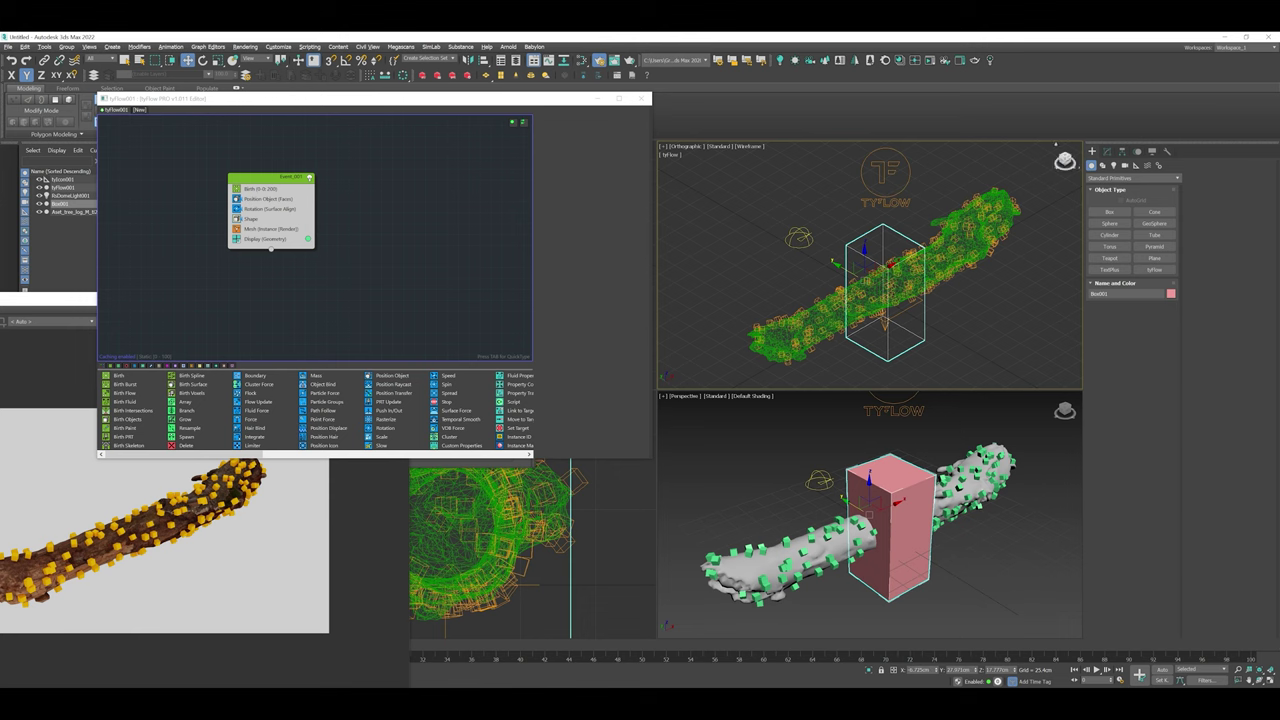
click(1069, 163)
drag(1066, 160, 1074, 168)
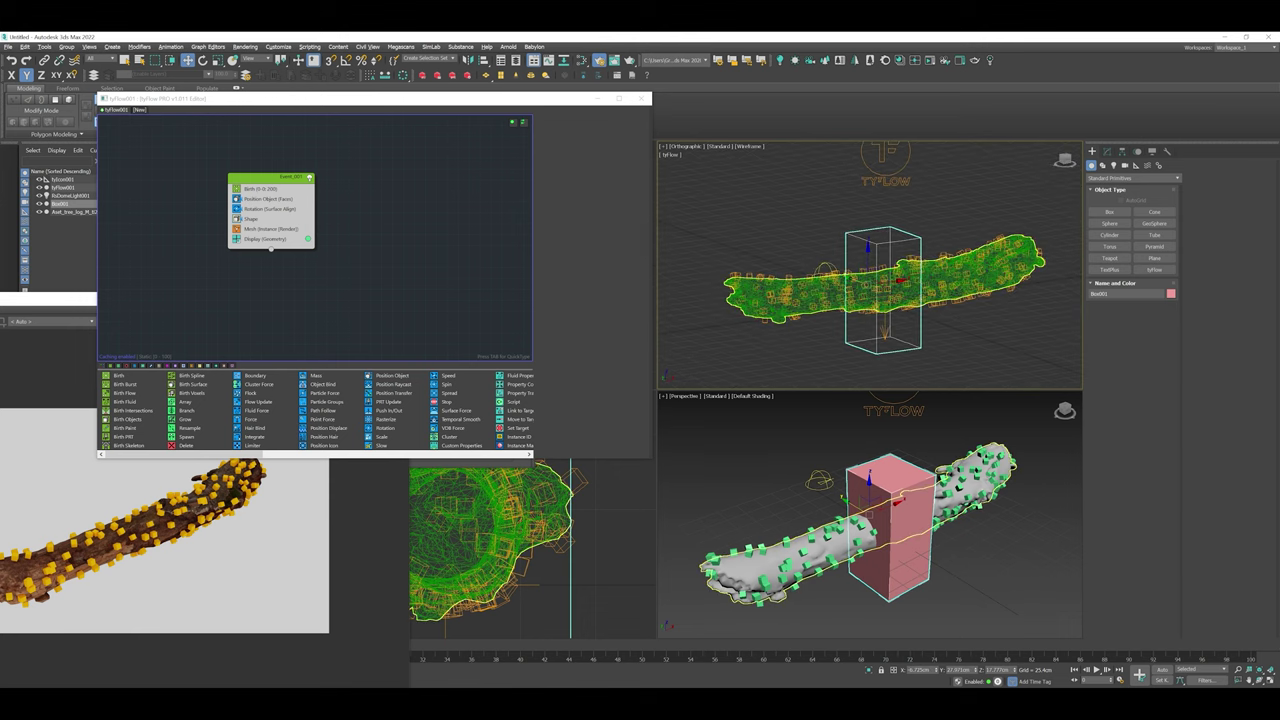
click(365, 540)
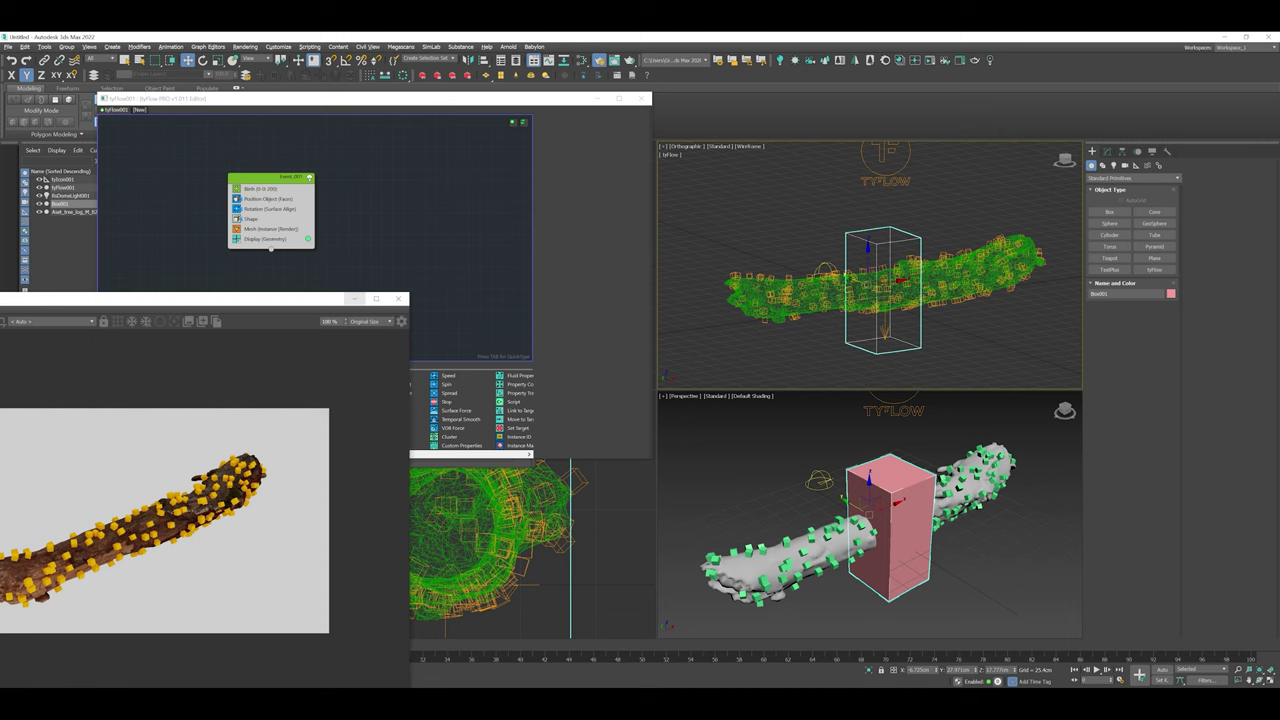
click(354, 298)
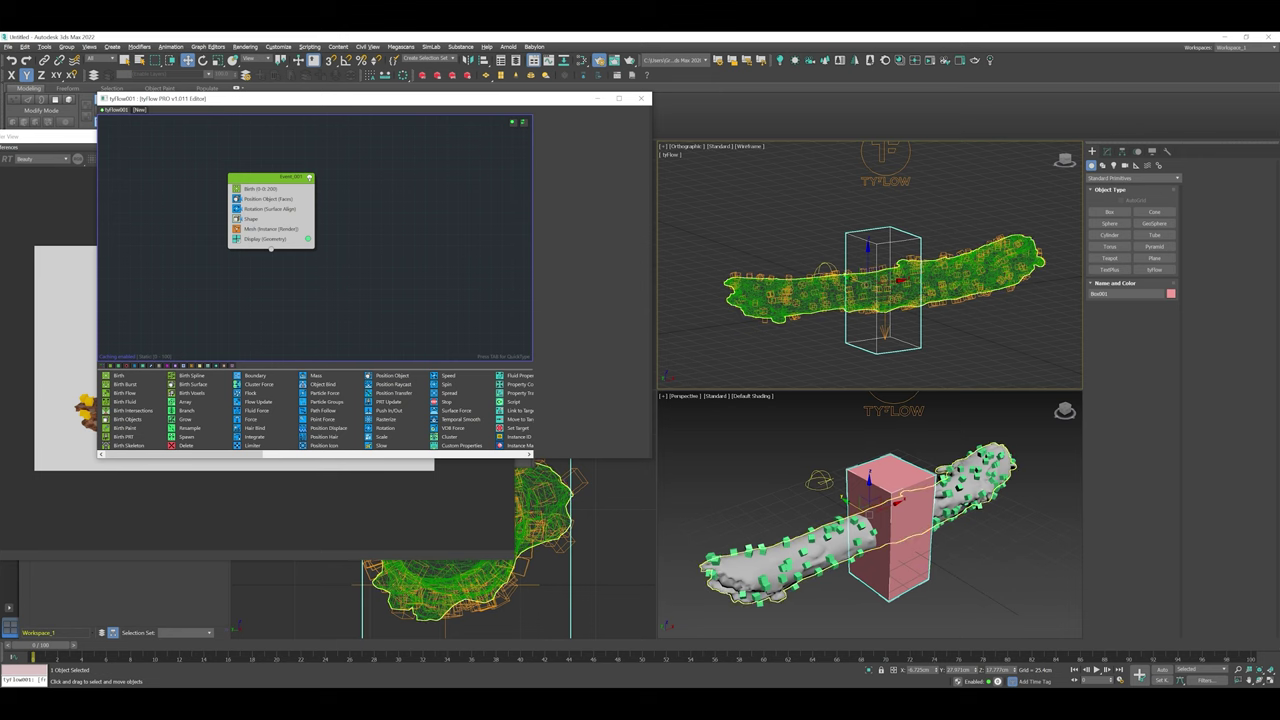
Step: Turn on Auto Key and, at frame 0, scale the box down along X into a thin slab
click(856, 507)
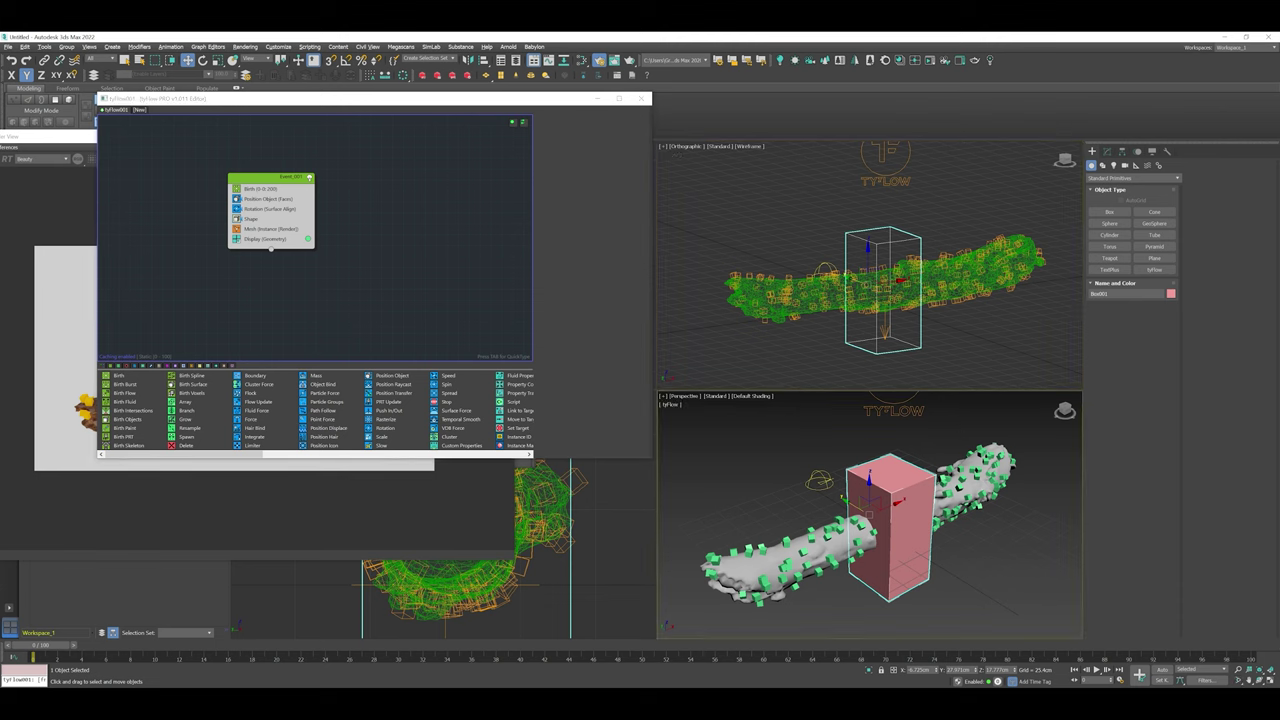
key(n)
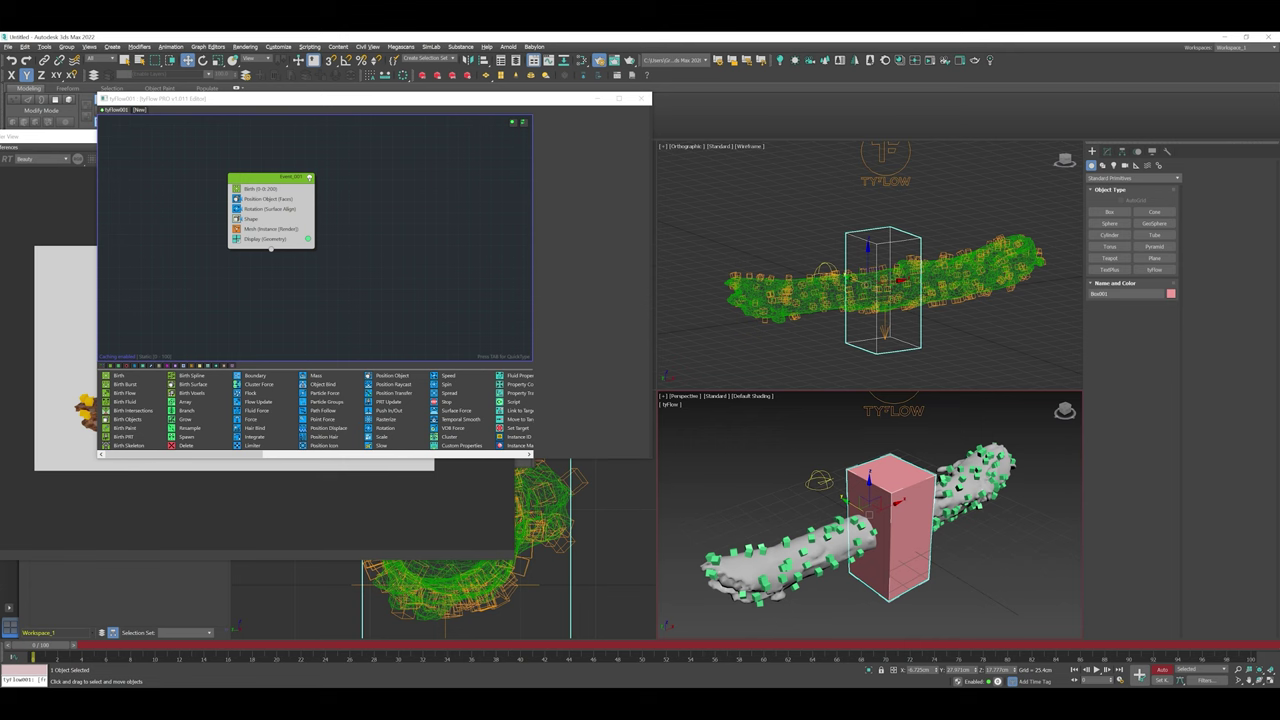
key(r)
drag(842, 525, 878, 510)
Step: At frame 100, stretch the box along X past both ends of the log and shift it along Y to enclose the log
drag(40, 645, 1241, 645)
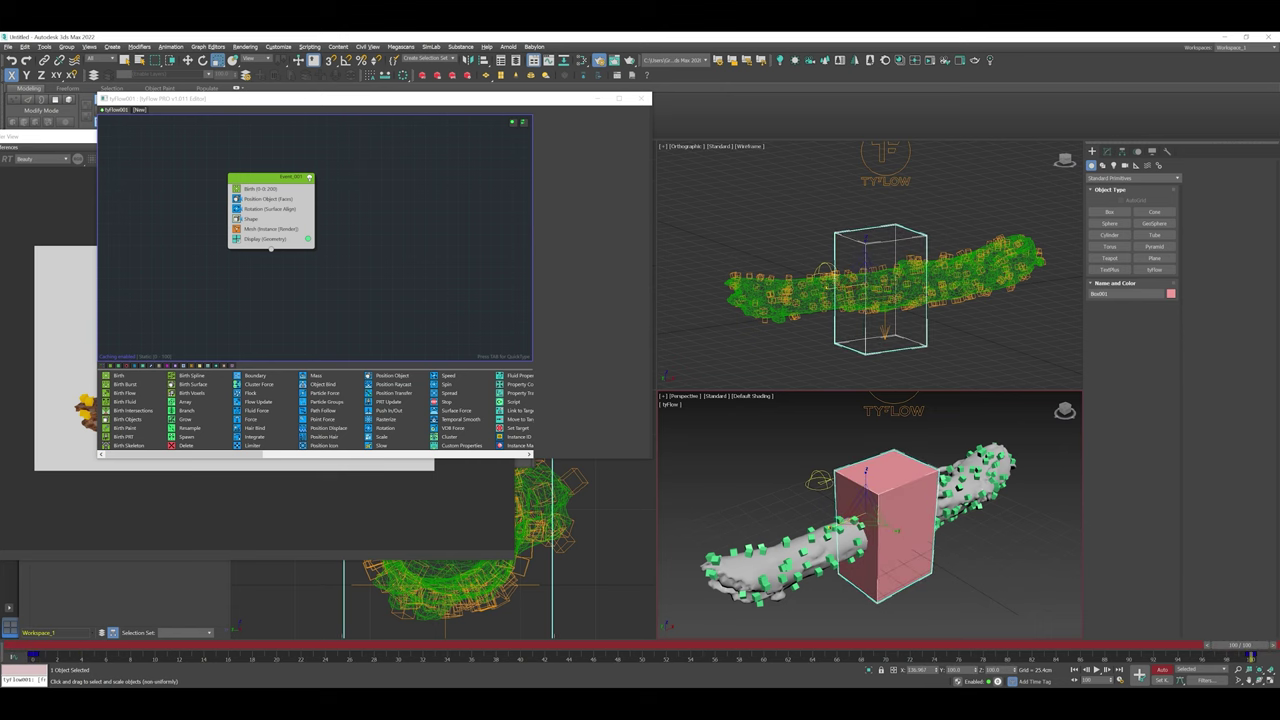
drag(838, 523, 774, 554)
key(F6)
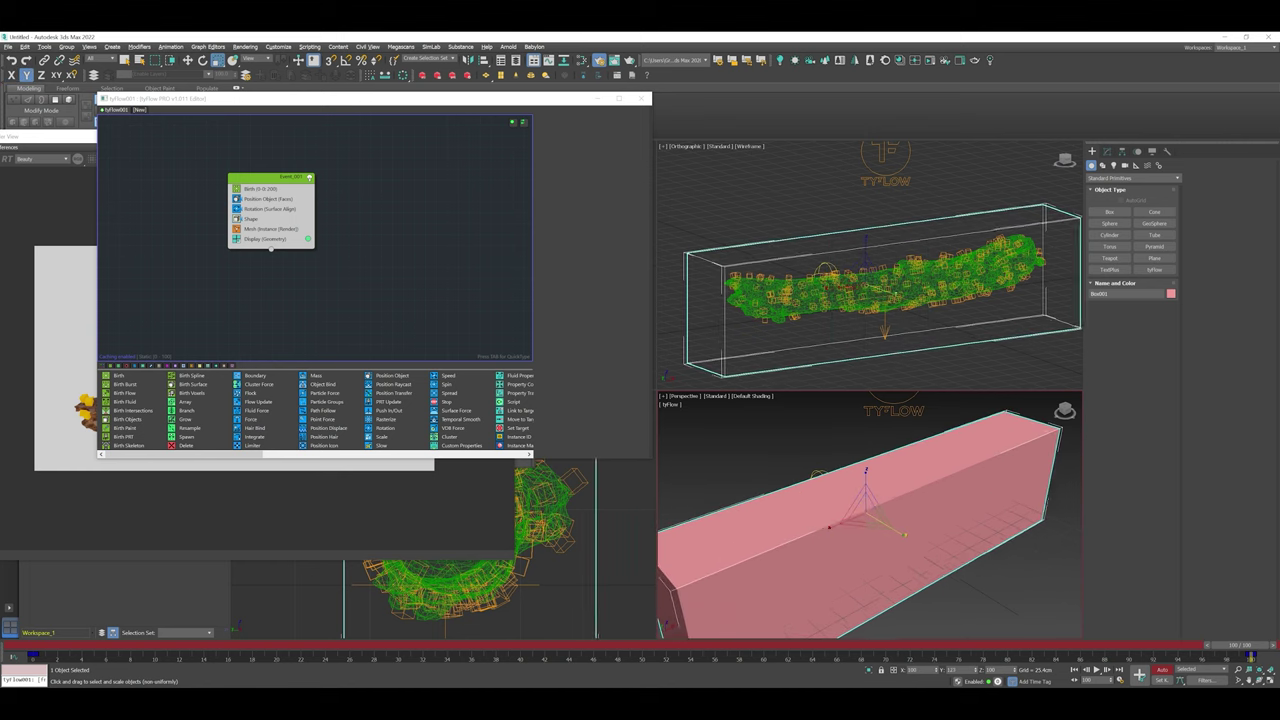
alt+middle_drag(868, 282, 950, 325)
key(w)
drag(828, 289, 818, 289)
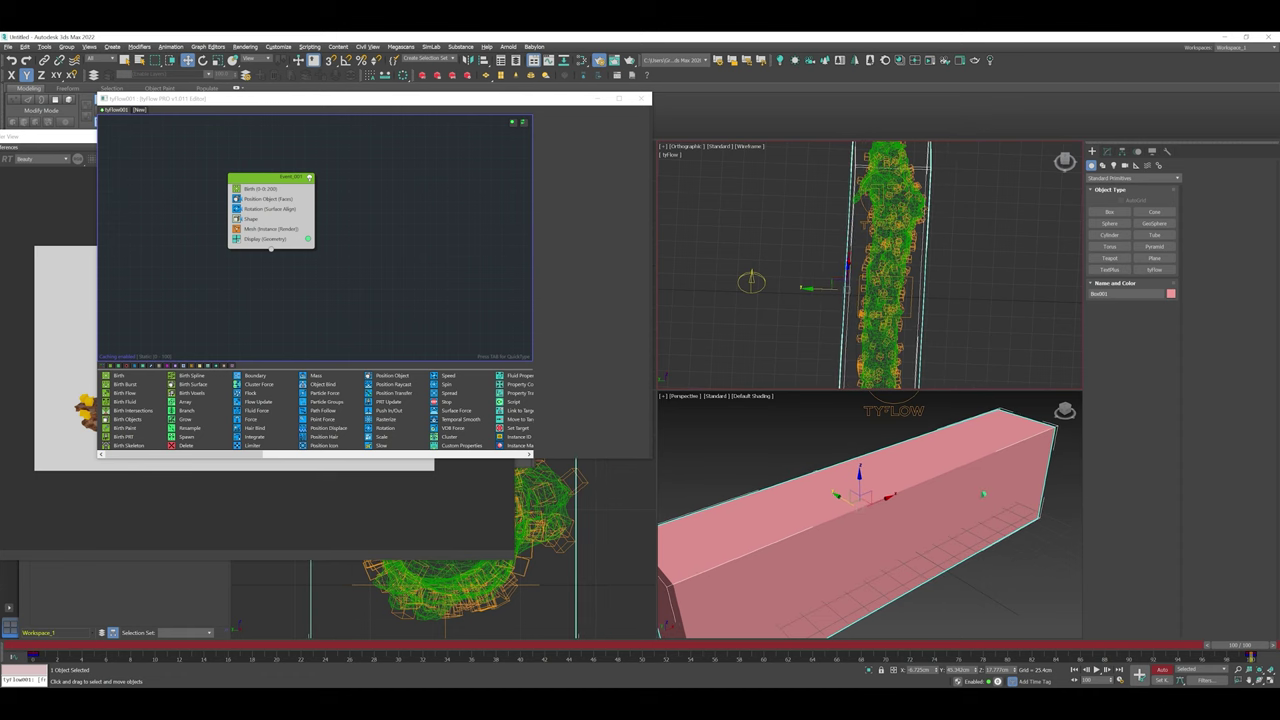
Step: Play the animation to check how the box grows over the log, stop playback and turn off Auto Key
click(1096, 669)
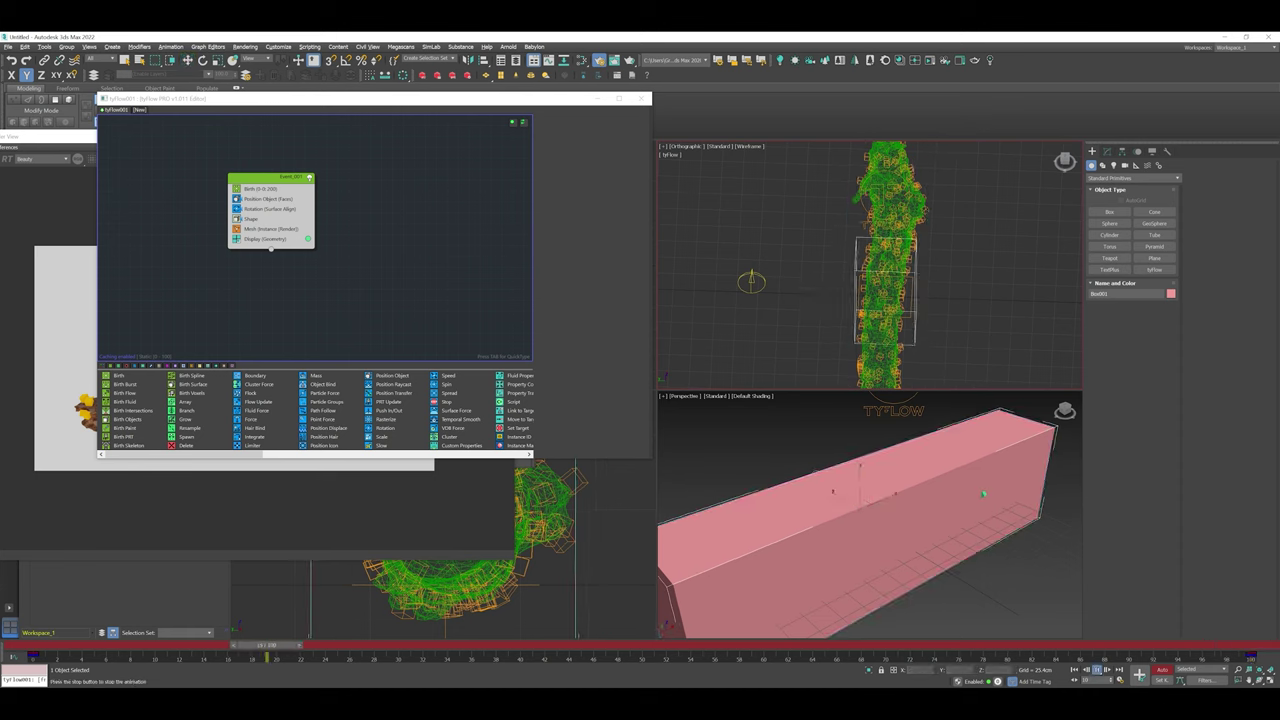
click(868, 540)
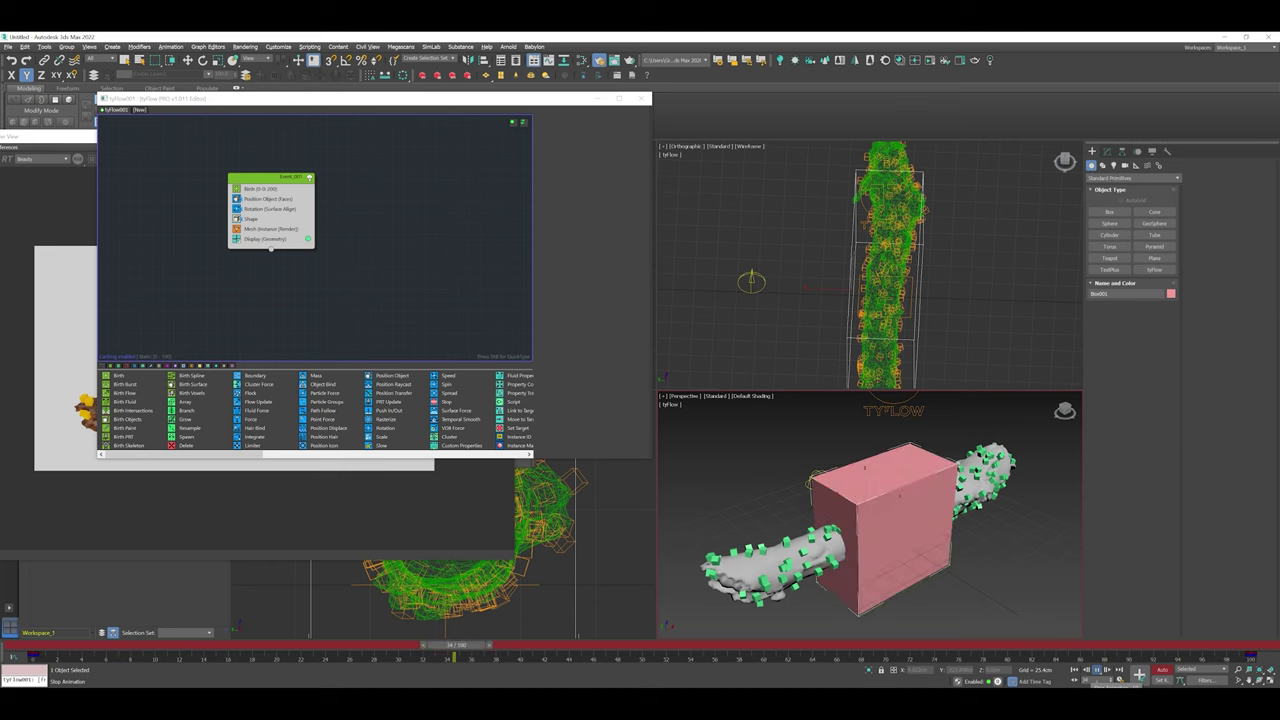
click(1097, 670)
click(1162, 670)
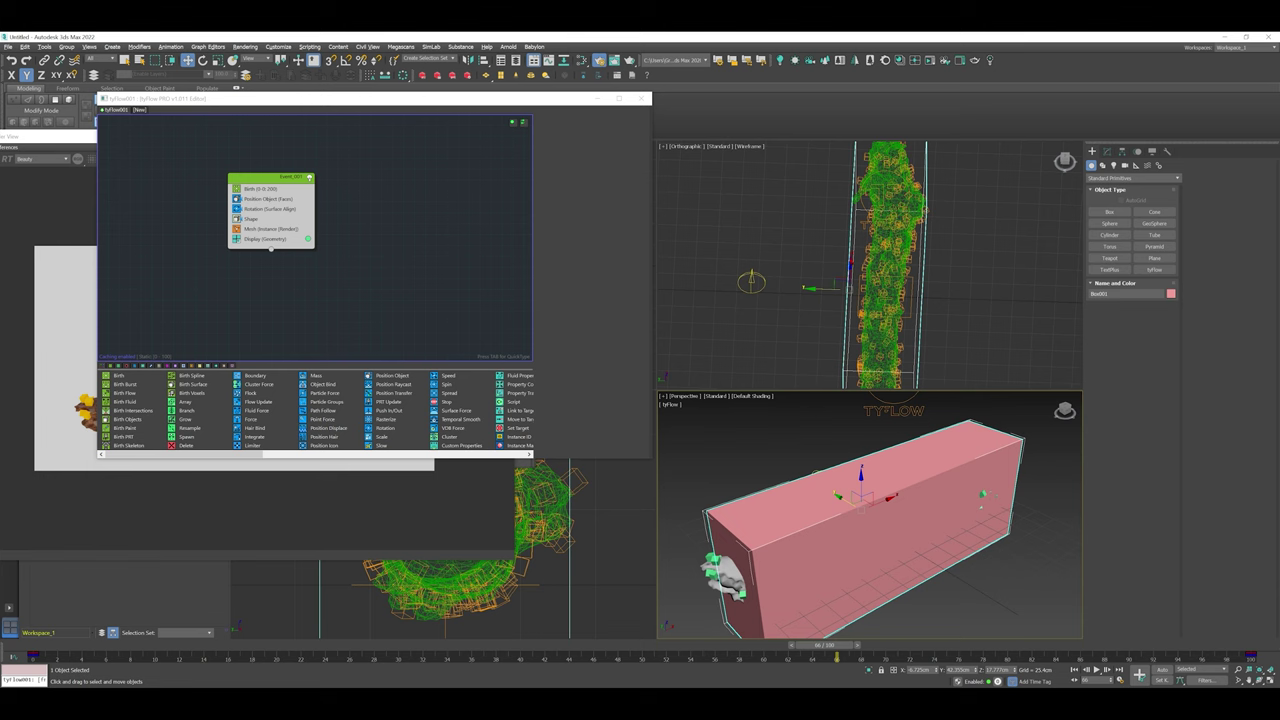
Step: Disable the box's primary and secondary ray visibility, casting and receiving of shadows, AO casting and self-shadows in its Redshift object properties
right_click(789, 509)
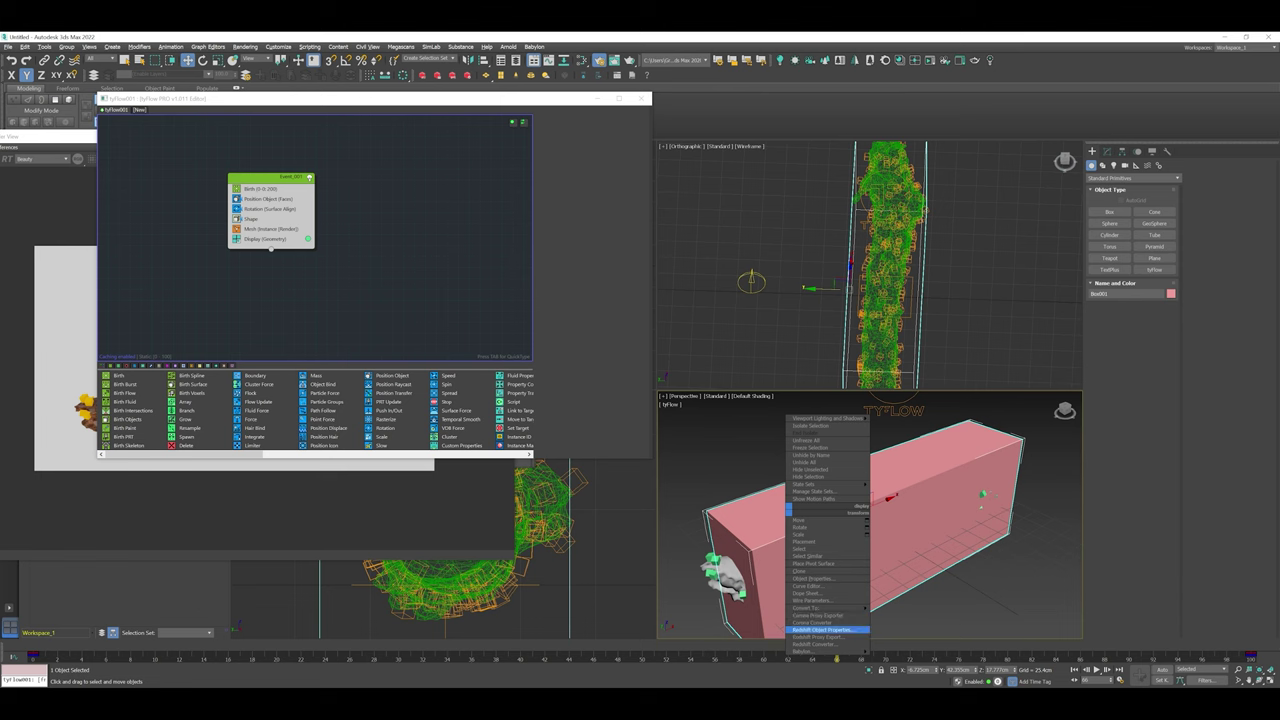
click(826, 629)
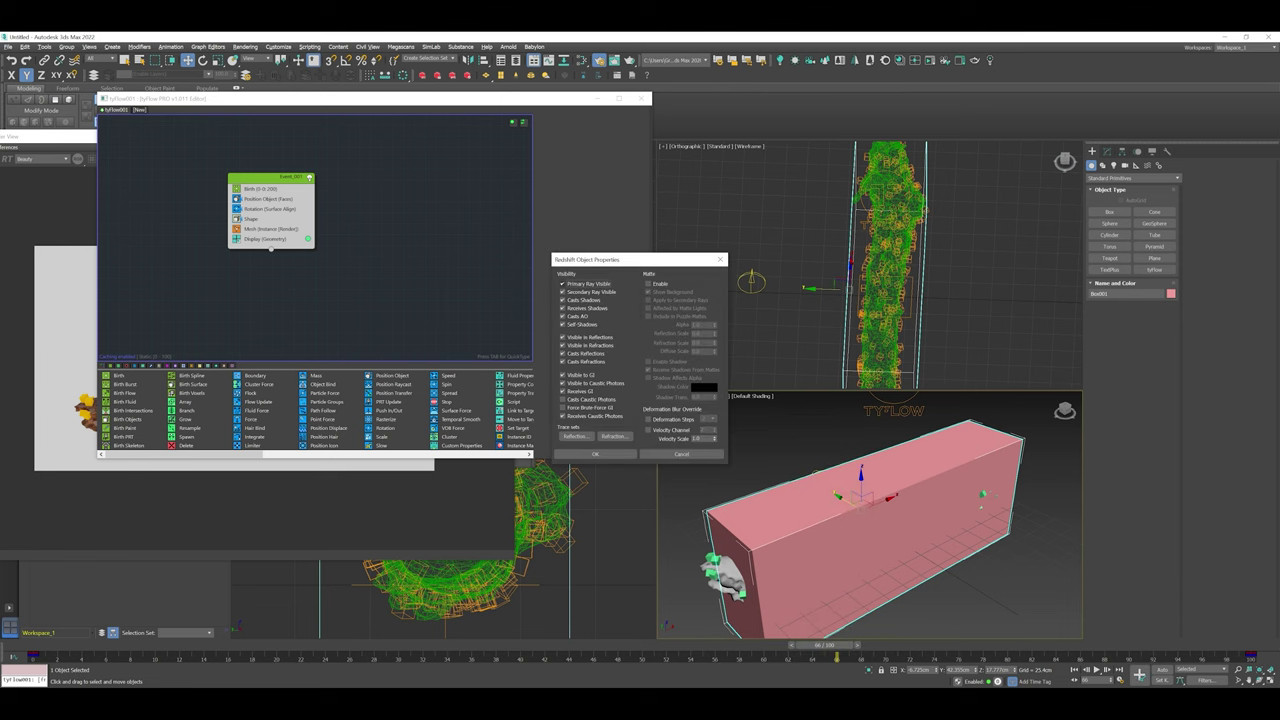
click(563, 284)
click(563, 292)
click(563, 300)
click(563, 308)
click(563, 316)
click(563, 324)
click(595, 454)
Step: Make the box non-renderable in its general object properties
right_click(838, 486)
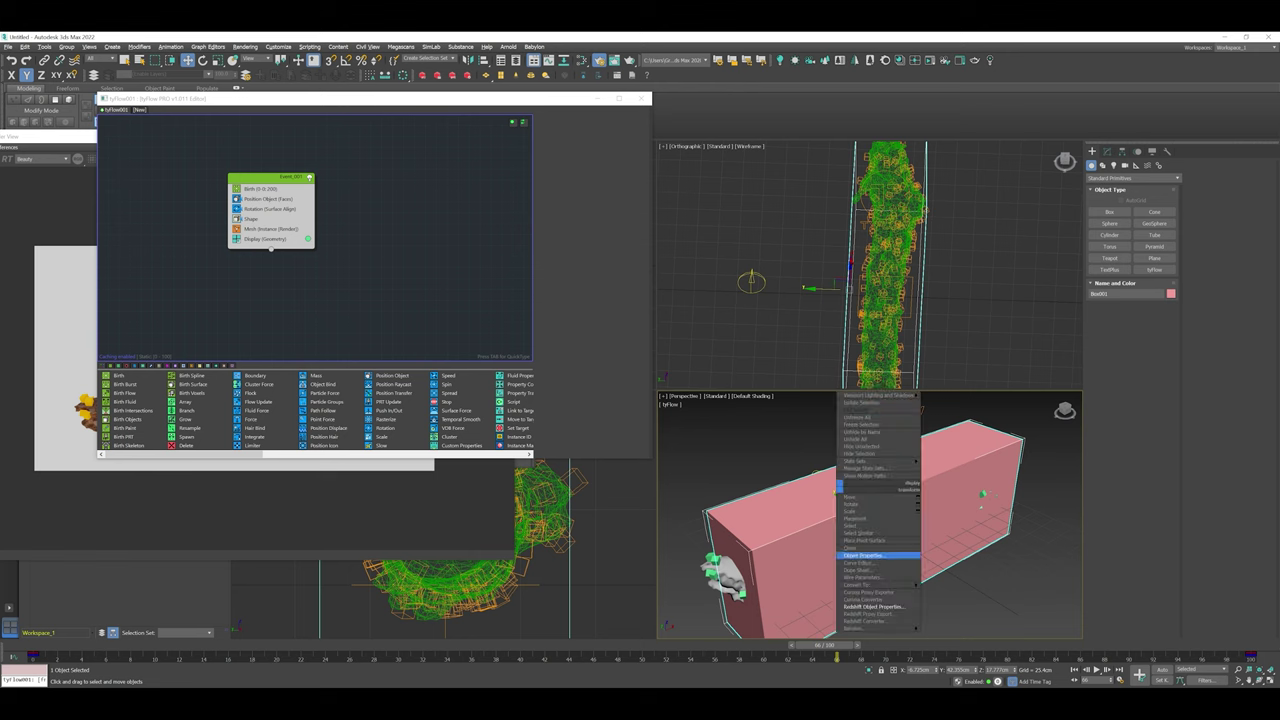
click(865, 555)
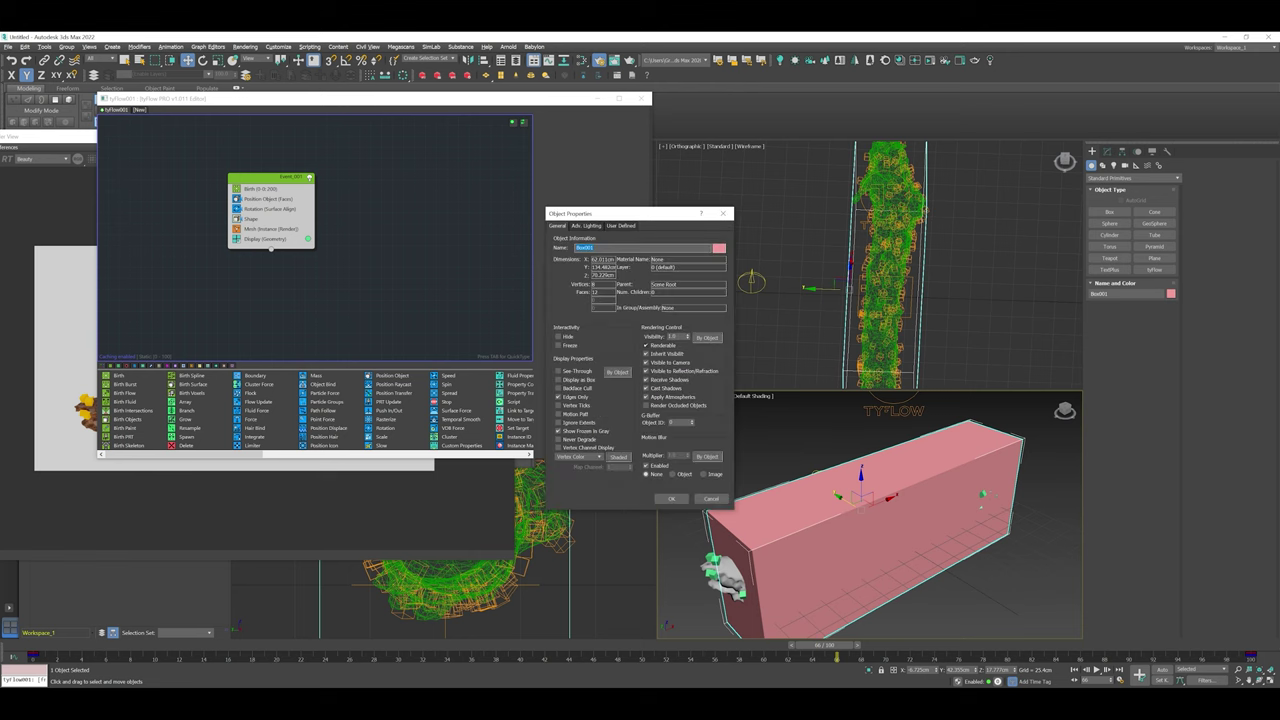
click(646, 345)
click(671, 498)
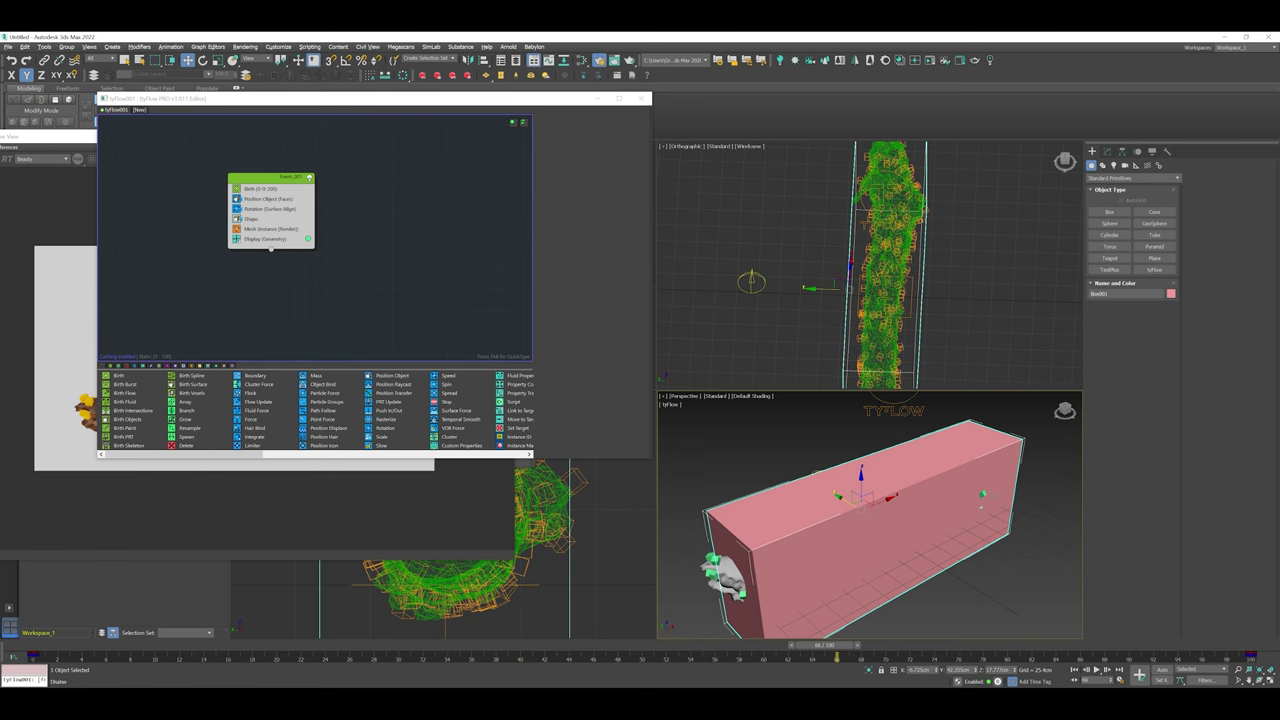
Step: Set the box to Display as Box and play the animation to check it against the log
click(1152, 151)
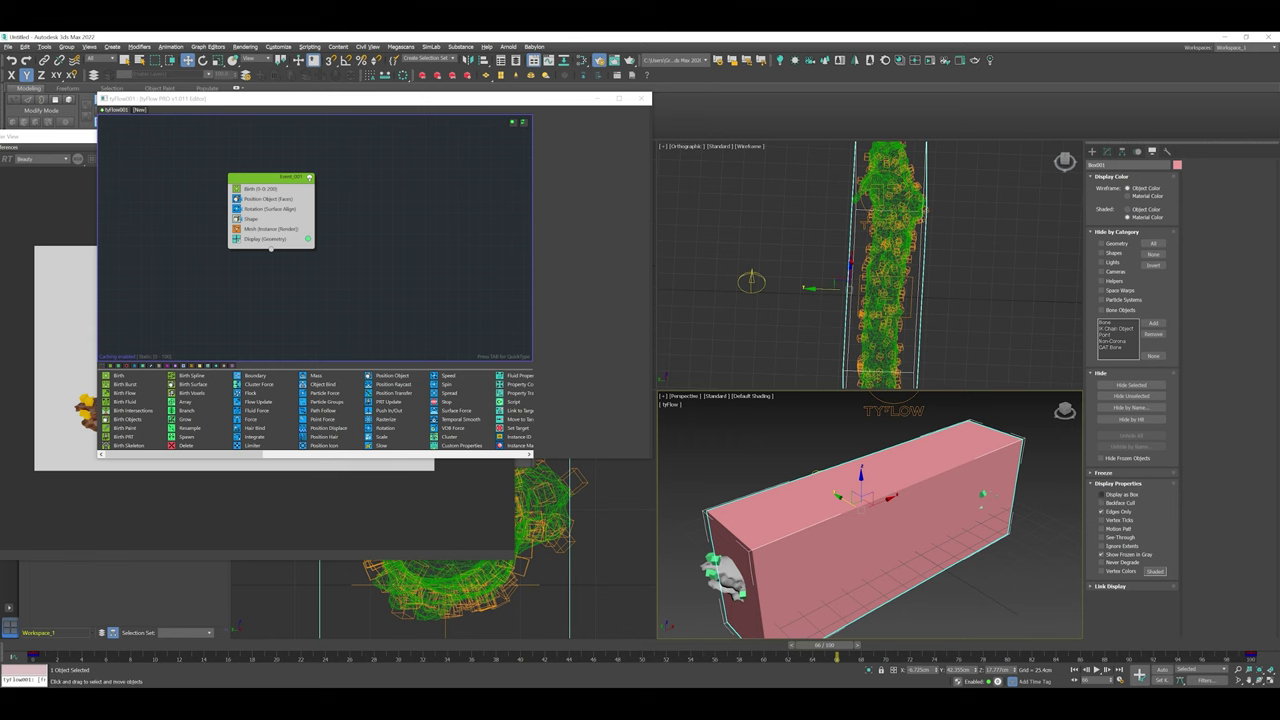
click(1102, 495)
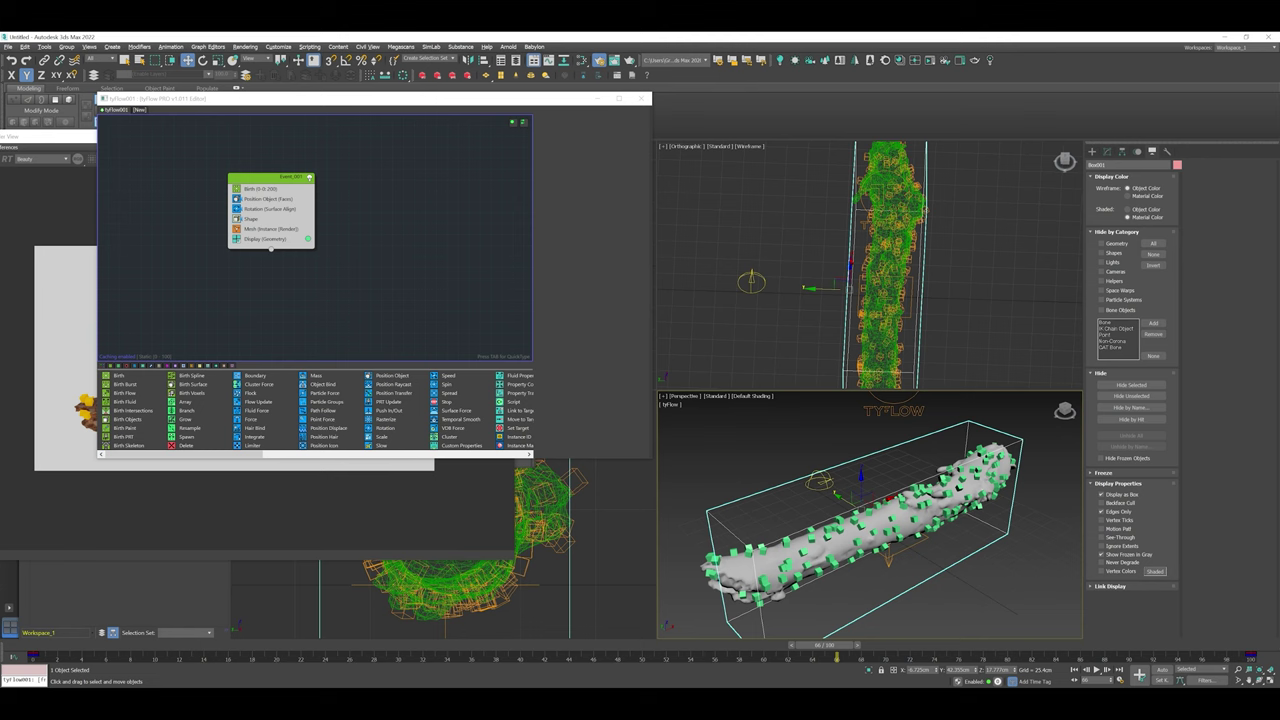
key(/)
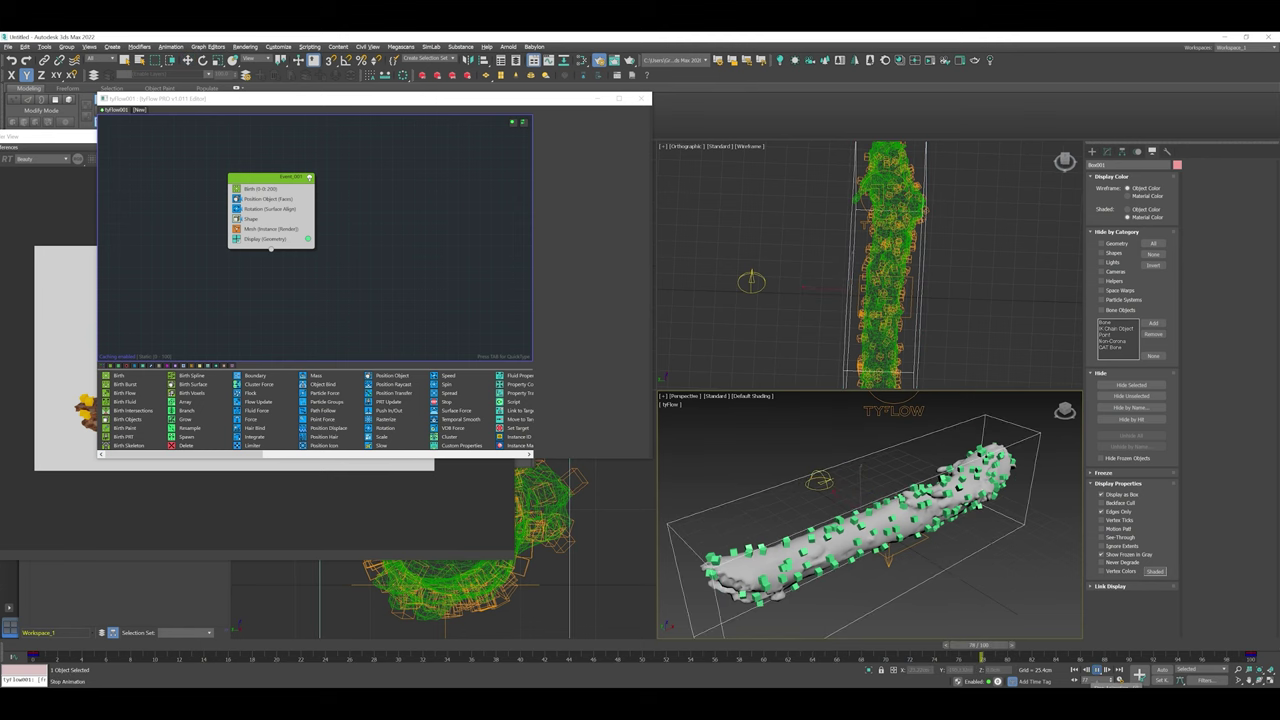
key(slash)
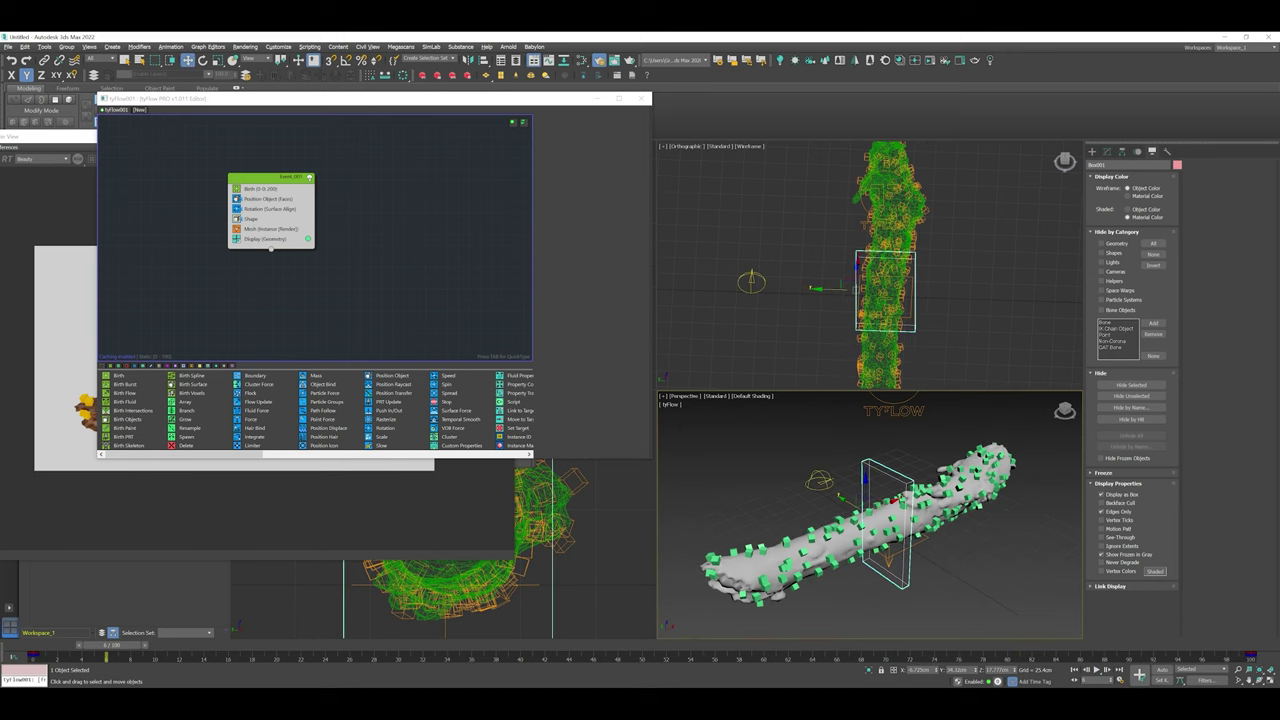
Step: Change the display color of Event_001's Display operator to orange
drag(350, 98, 440, 183)
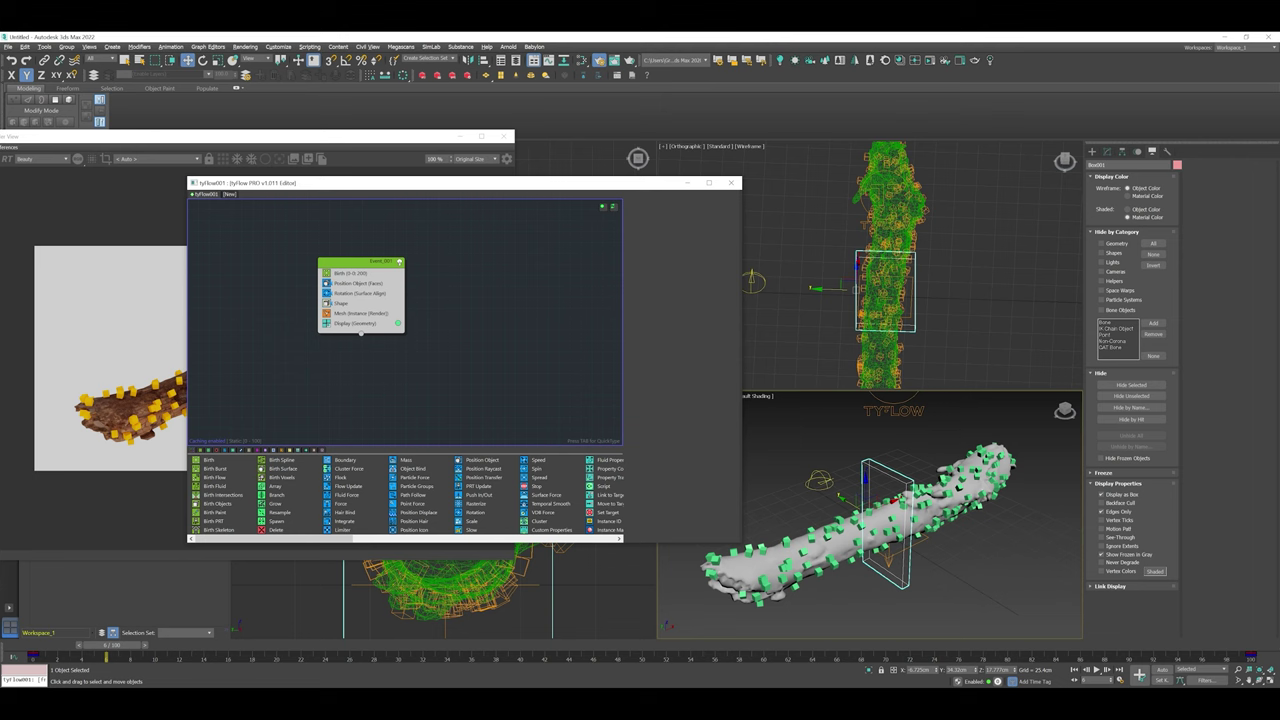
click(356, 323)
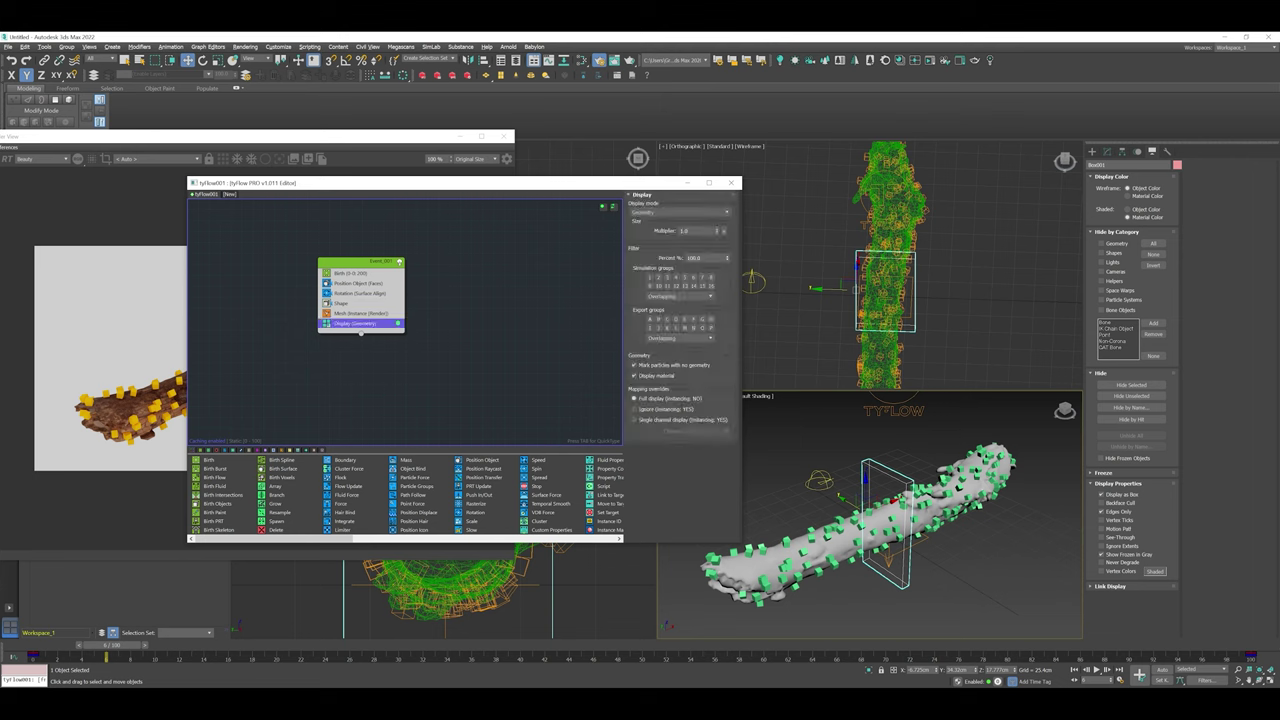
click(398, 323)
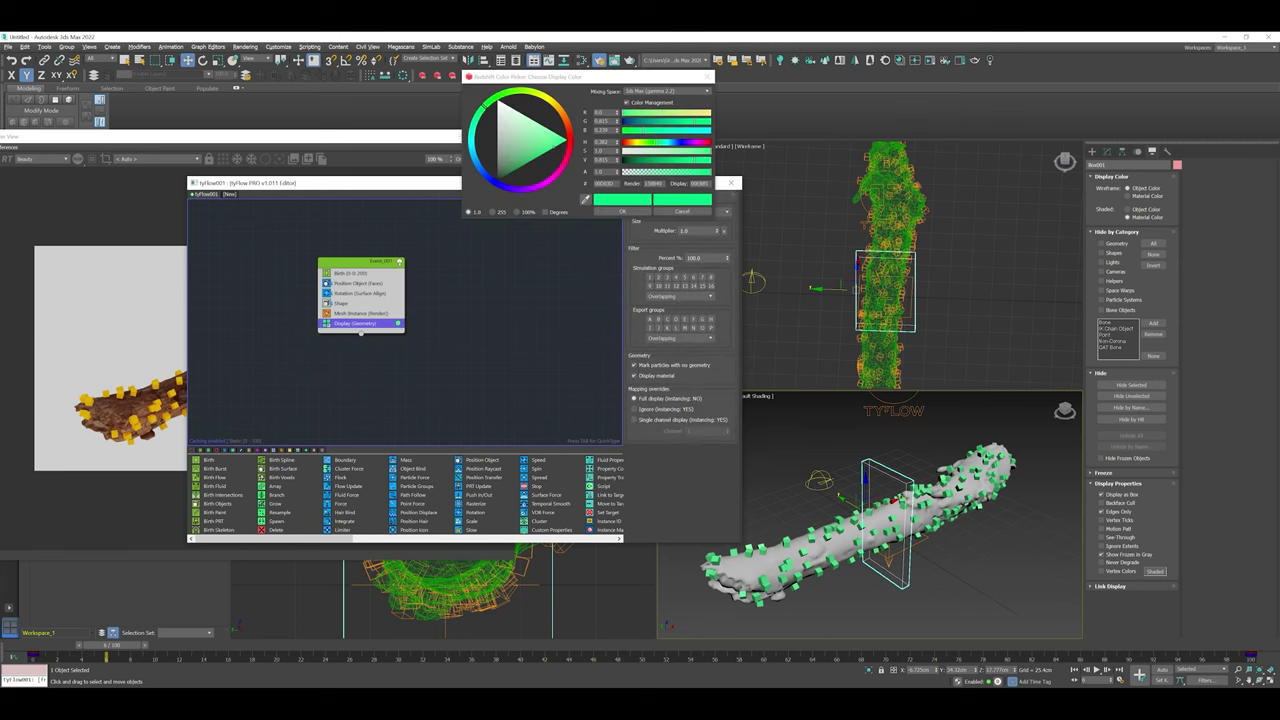
click(568, 131)
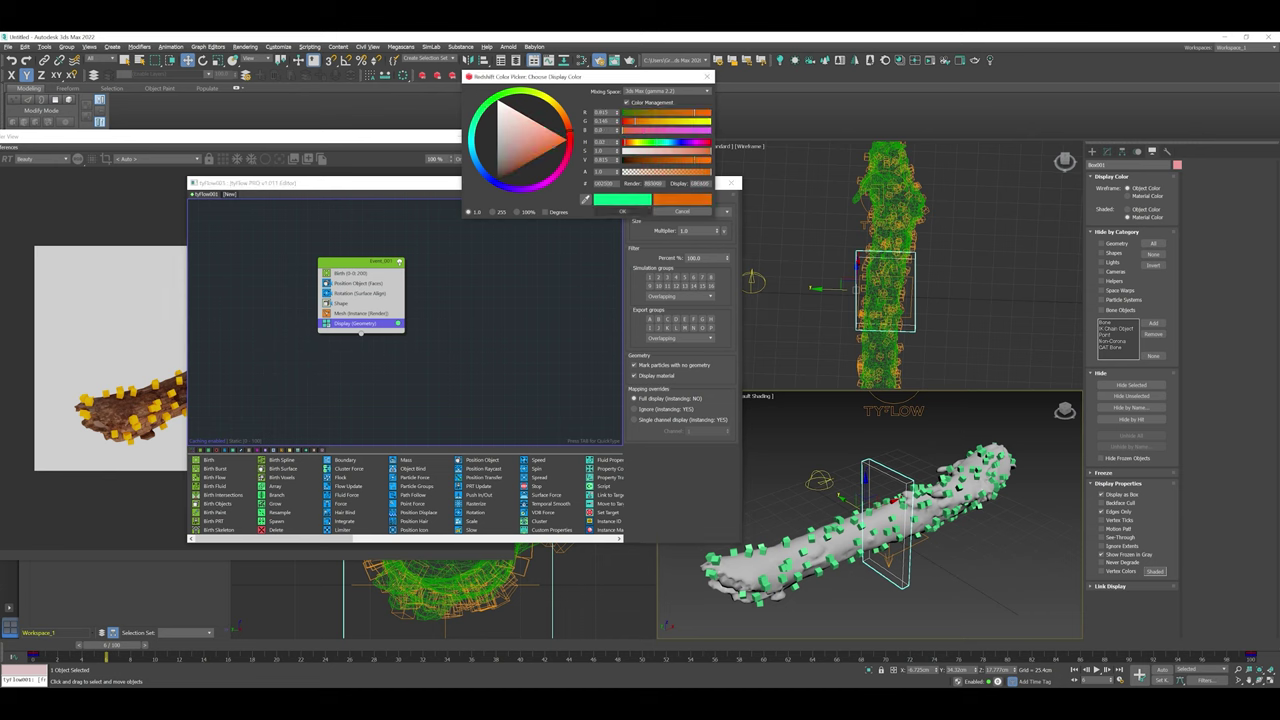
click(622, 211)
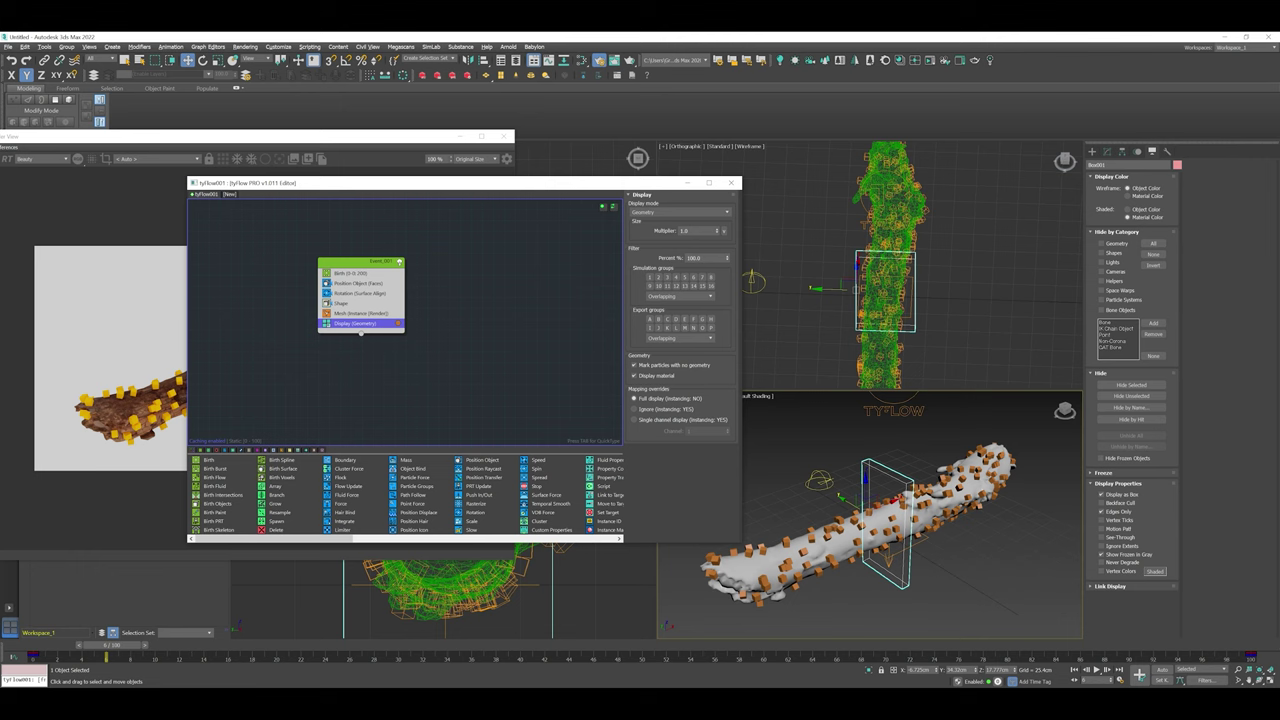
Step: Return to frame 0 and add a Surface Test operator to Event_001, directly above its Display operator
drag(350, 262, 327, 273)
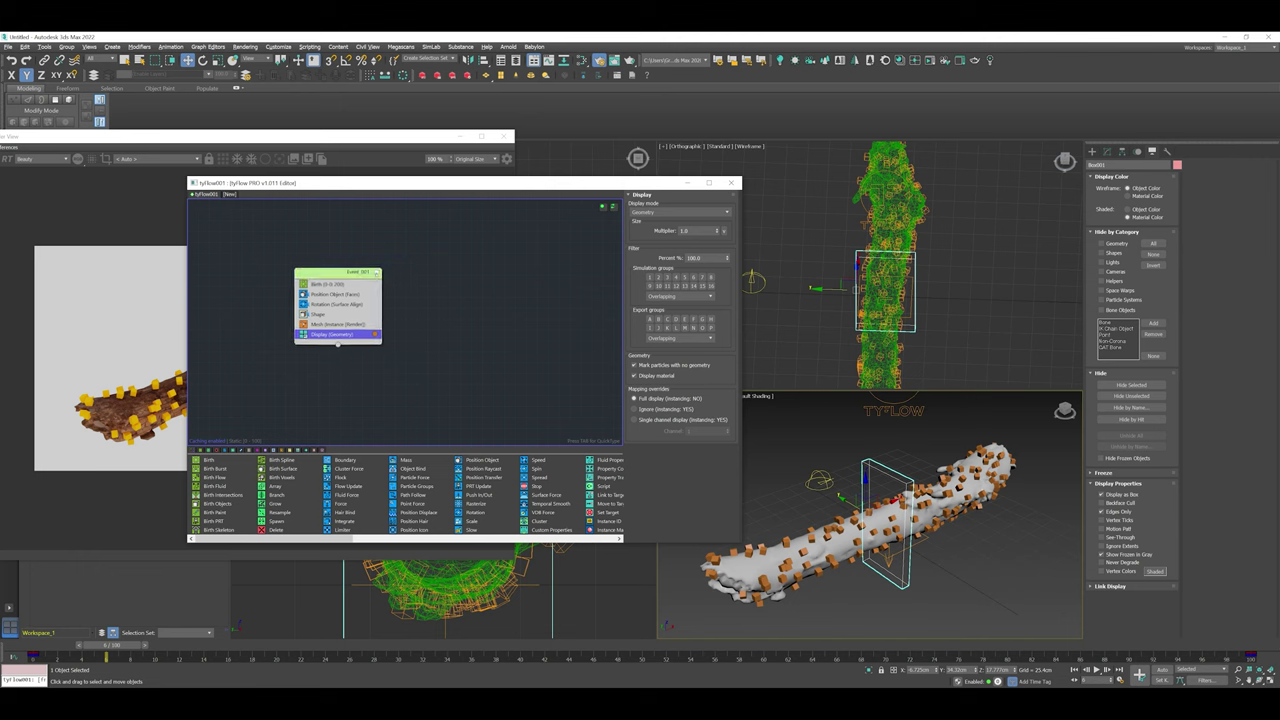
drag(112, 645, 41, 645)
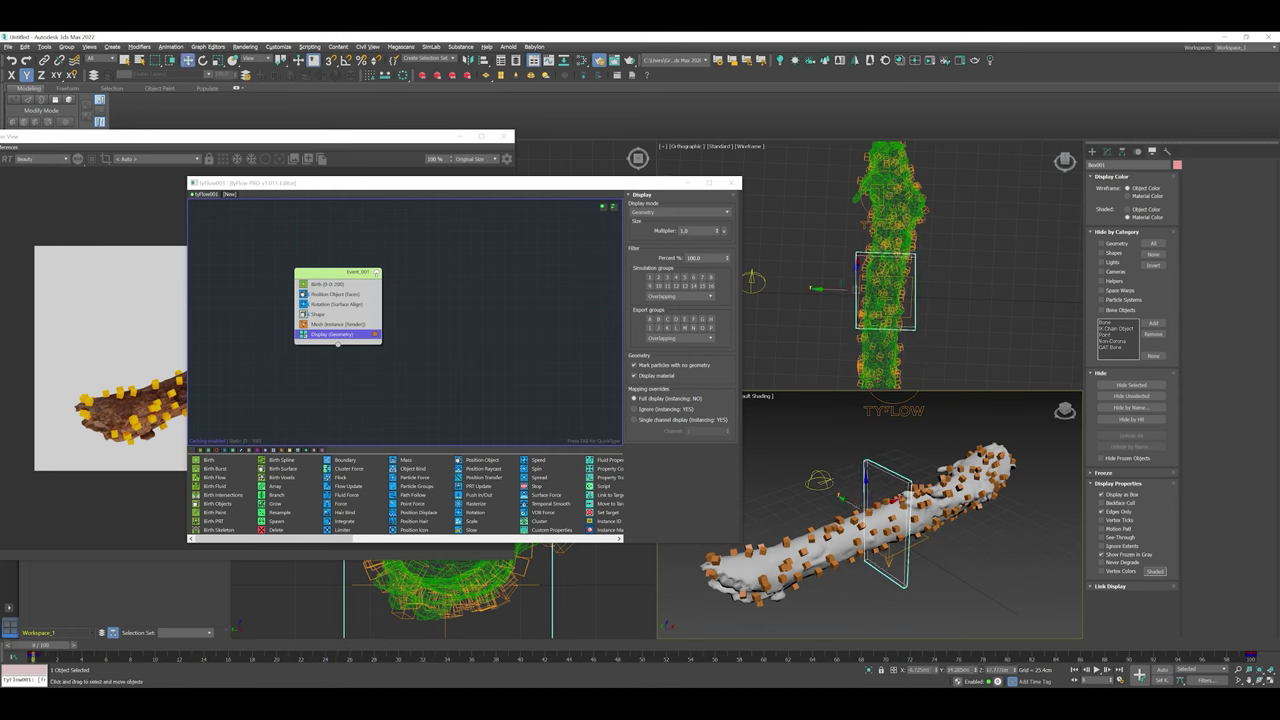
drag(275, 539, 540, 539)
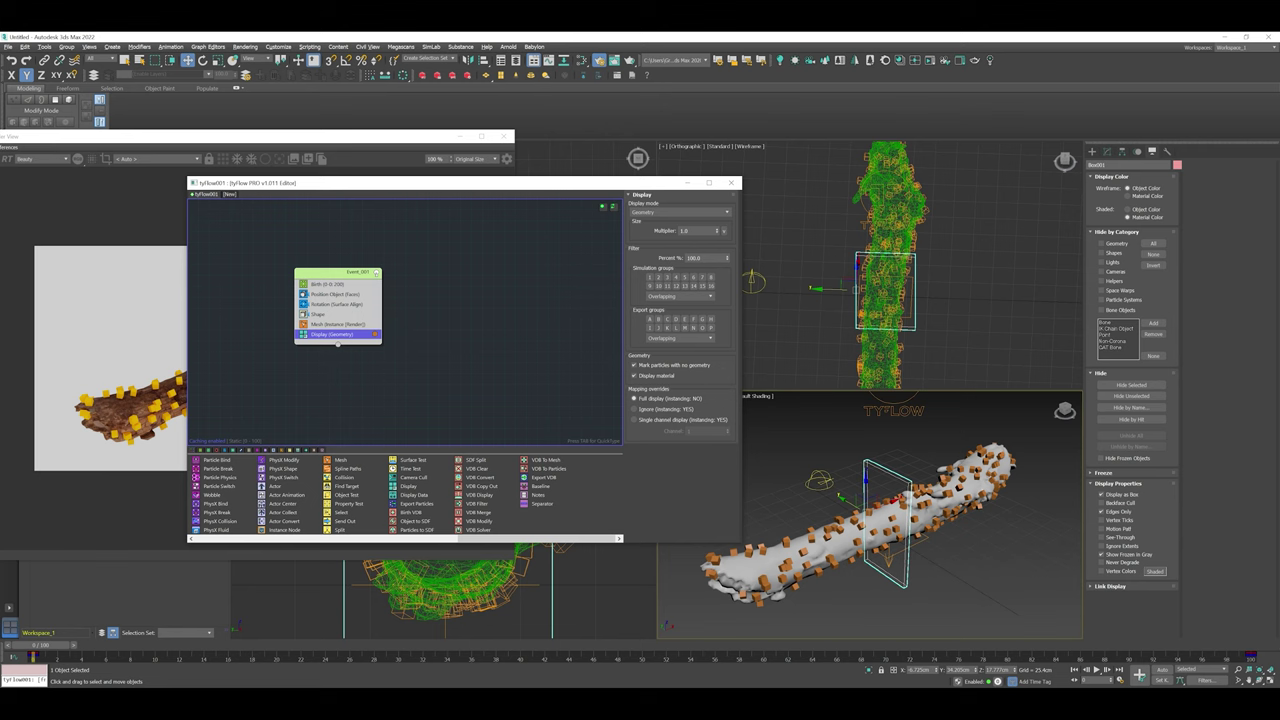
drag(412, 459, 338, 333)
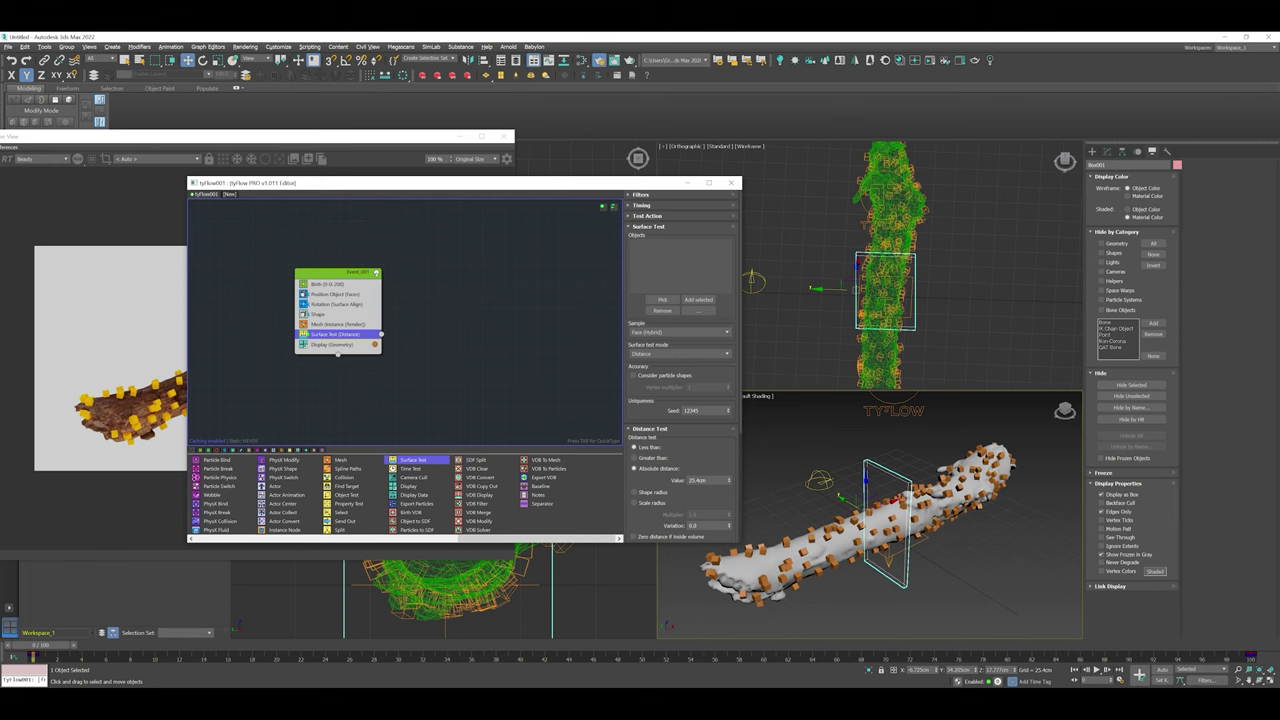
Step: Advance the animation to frame 21 and add the box to the Surface Test's objects, keeping the Distance test mode
drag(40, 645, 289, 645)
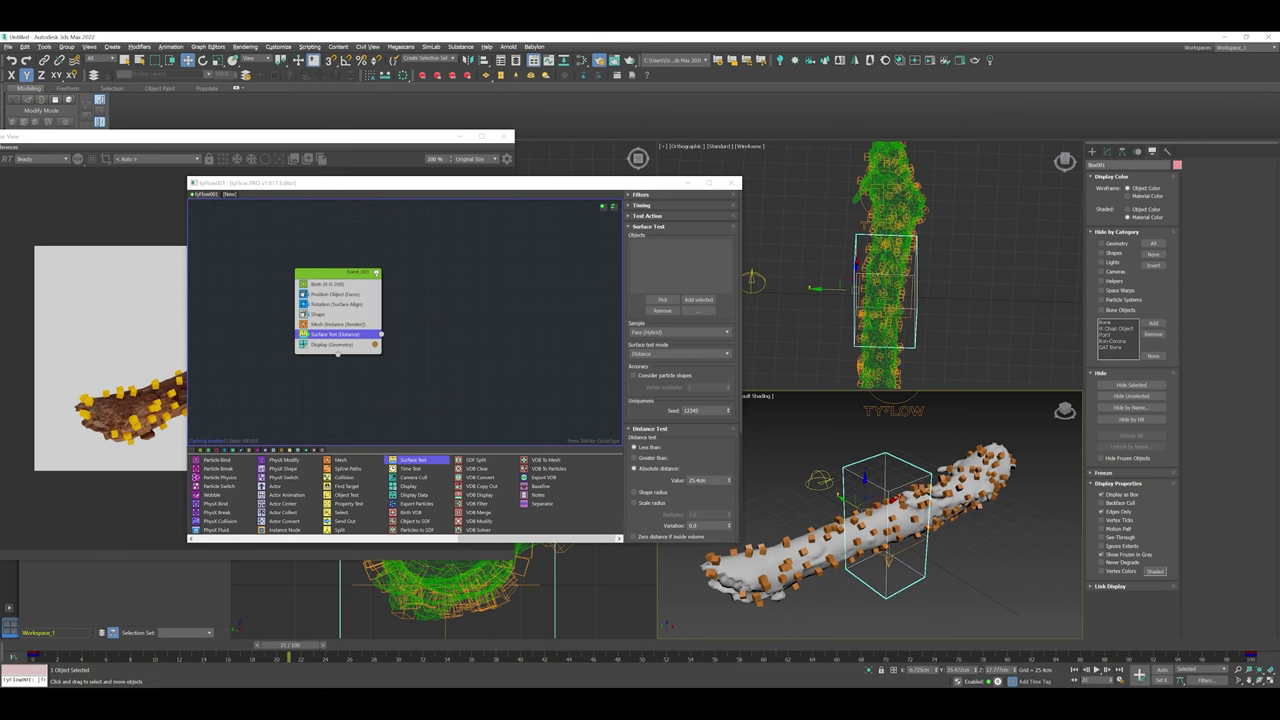
click(698, 299)
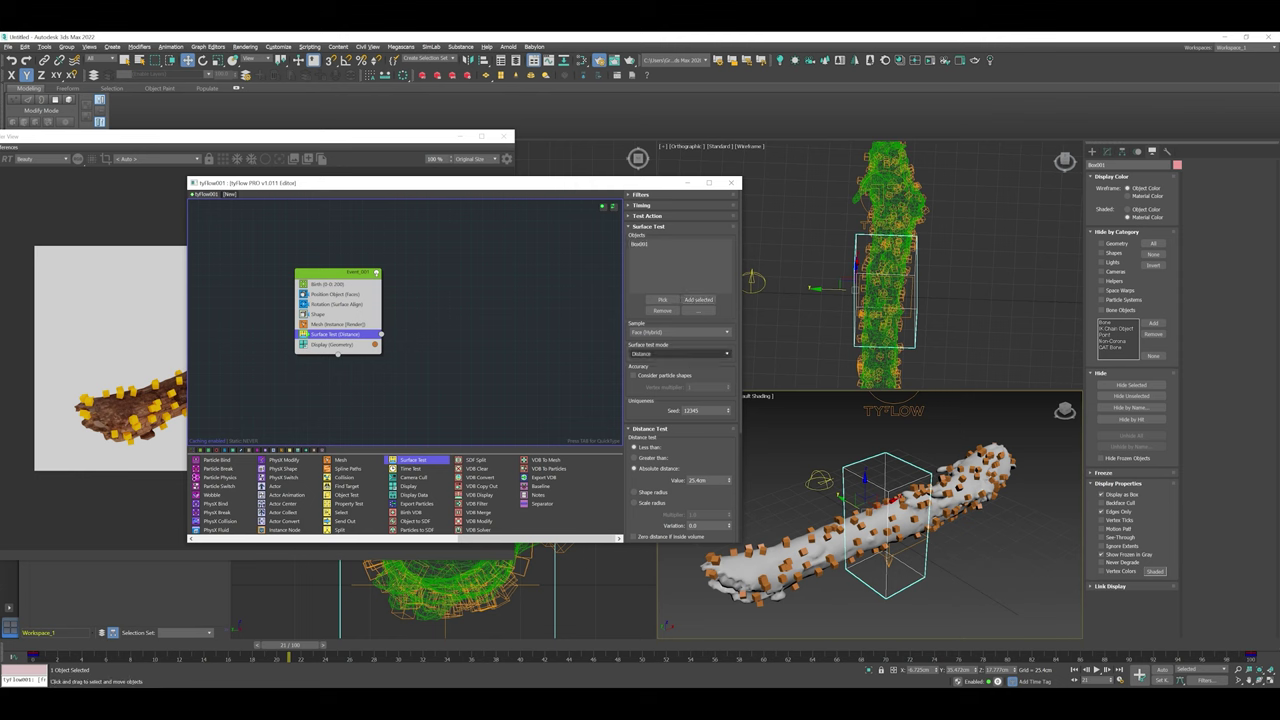
click(680, 354)
click(680, 354)
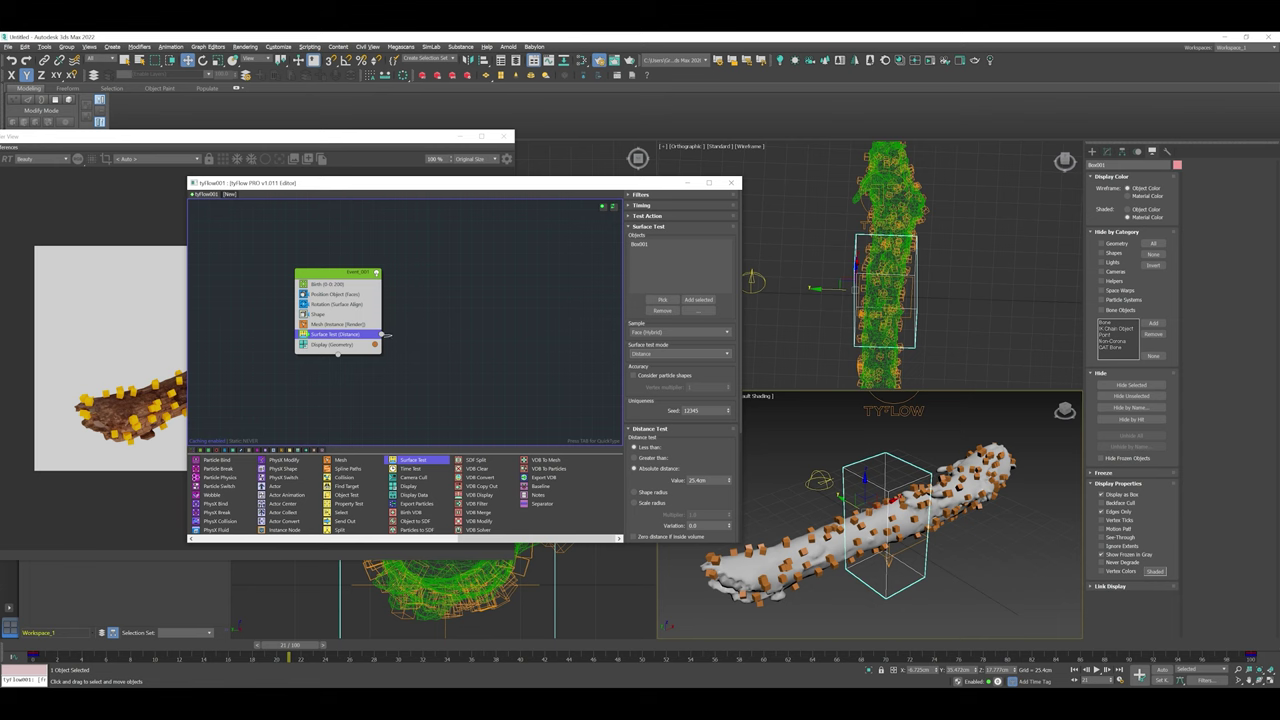
Step: Connect the Surface Test's output to a new event and place that event beside Event_001, slightly lower
drag(386, 336, 452, 330)
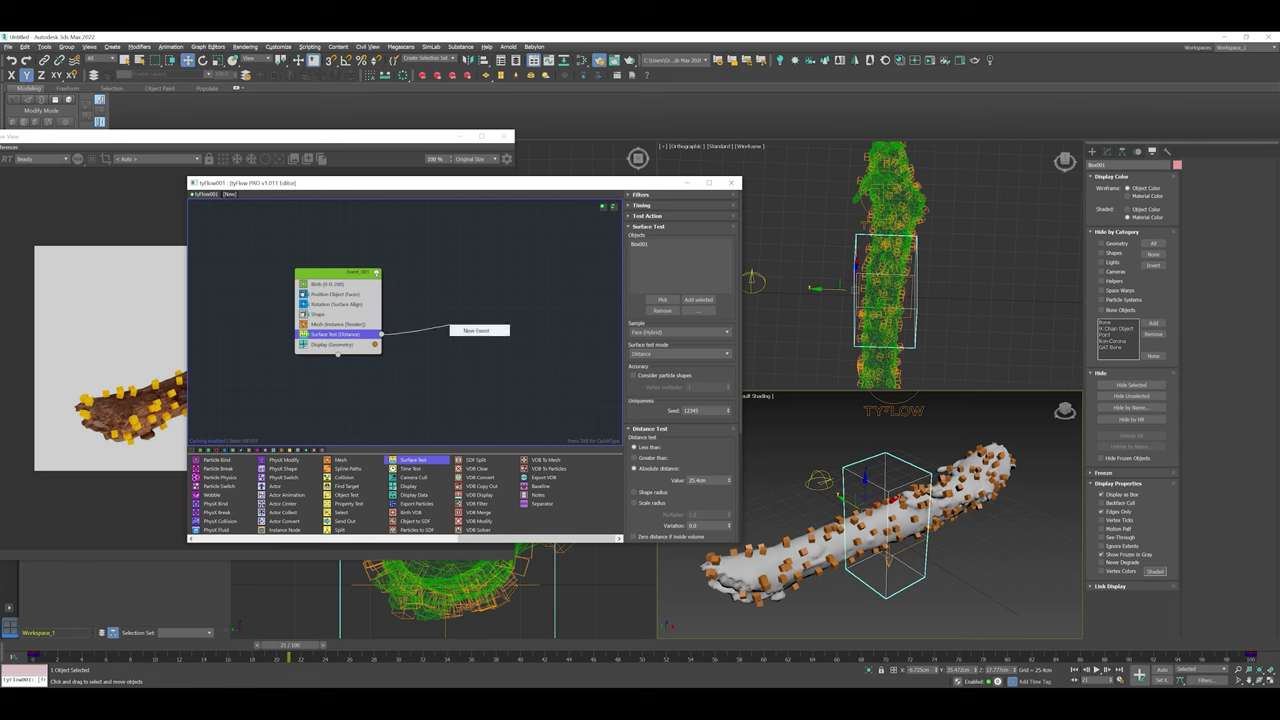
click(470, 330)
click(477, 331)
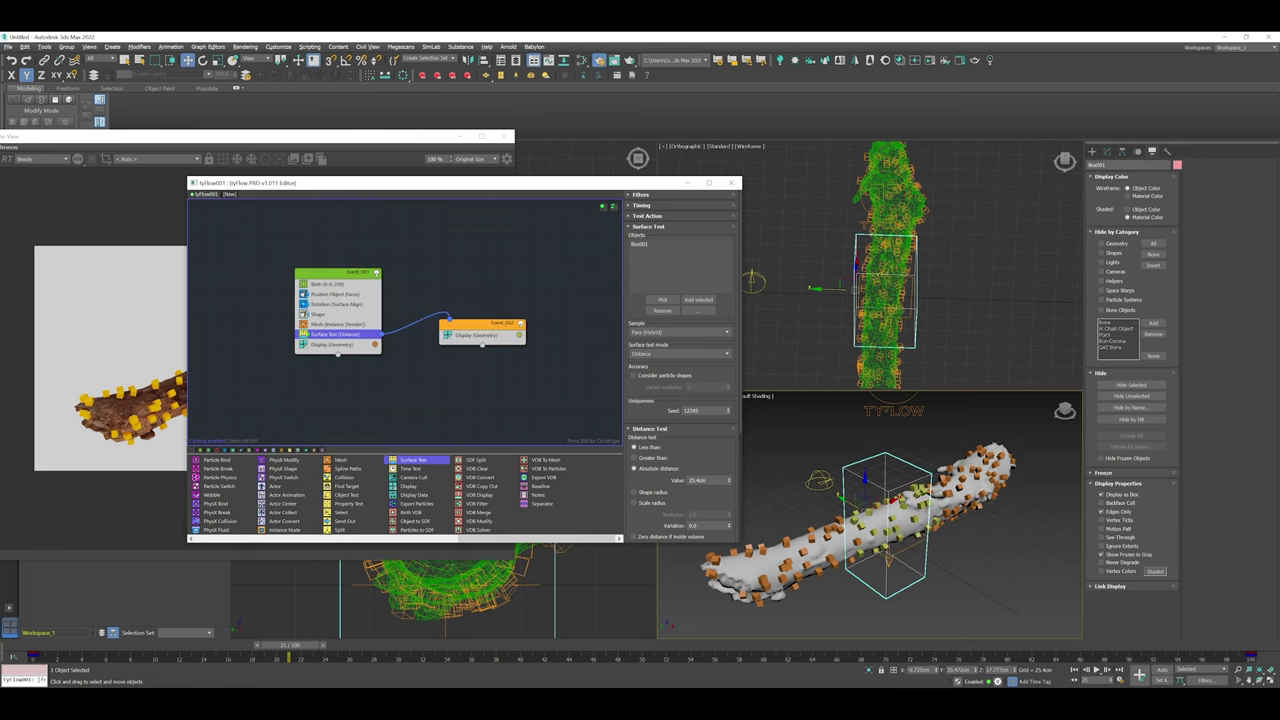
click(480, 336)
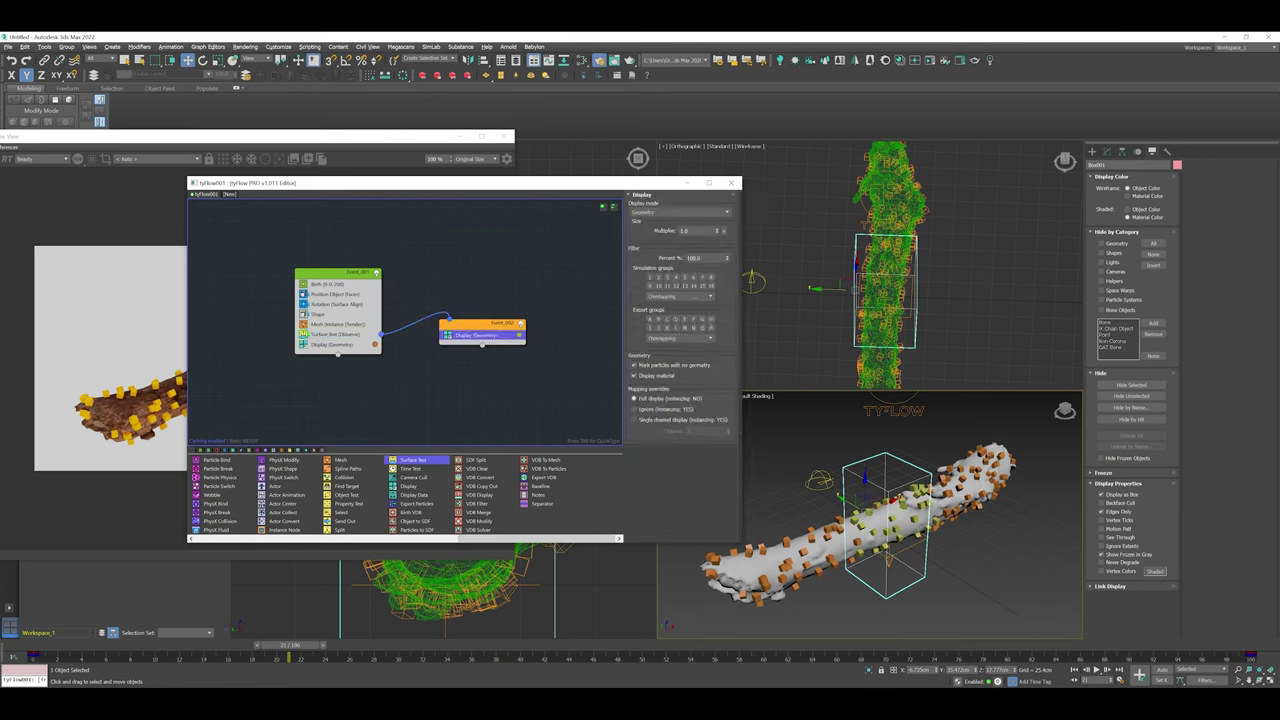
drag(480, 336, 454, 362)
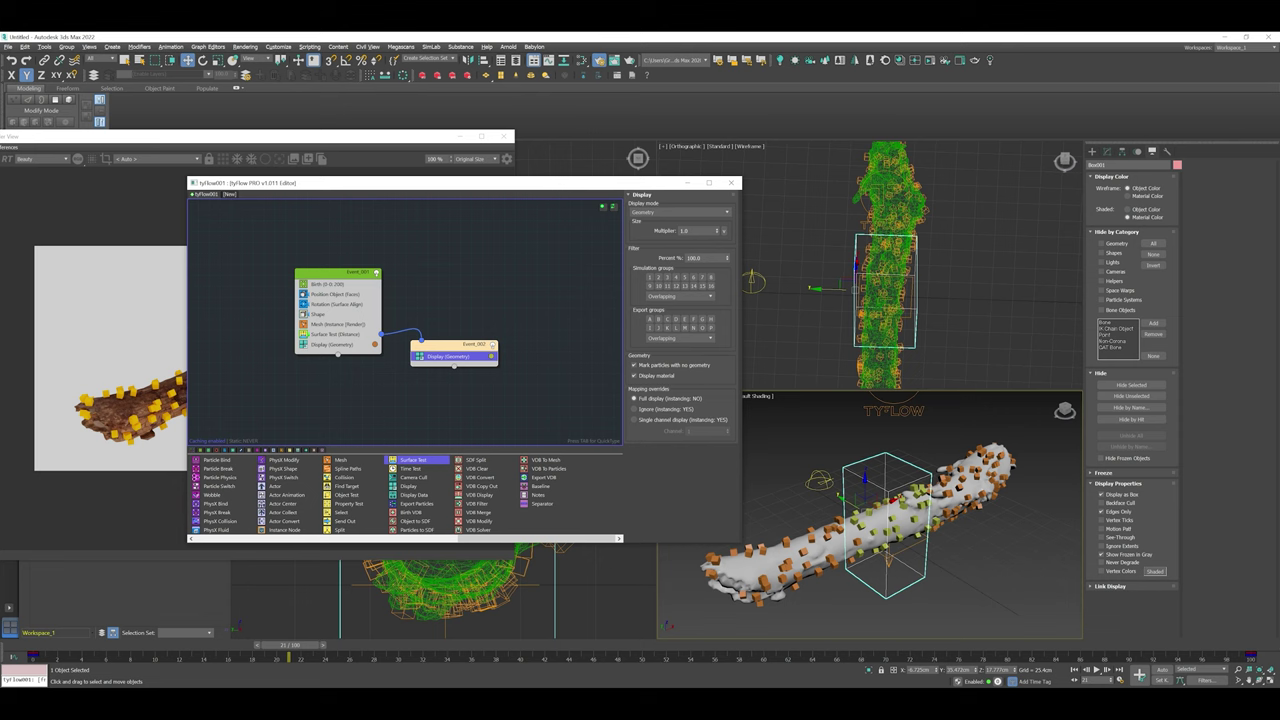
Step: Deselect the box, scrub the animation through frame 38 and examine the triggered particles from the log's other side
click(985, 575)
drag(290, 645, 481, 645)
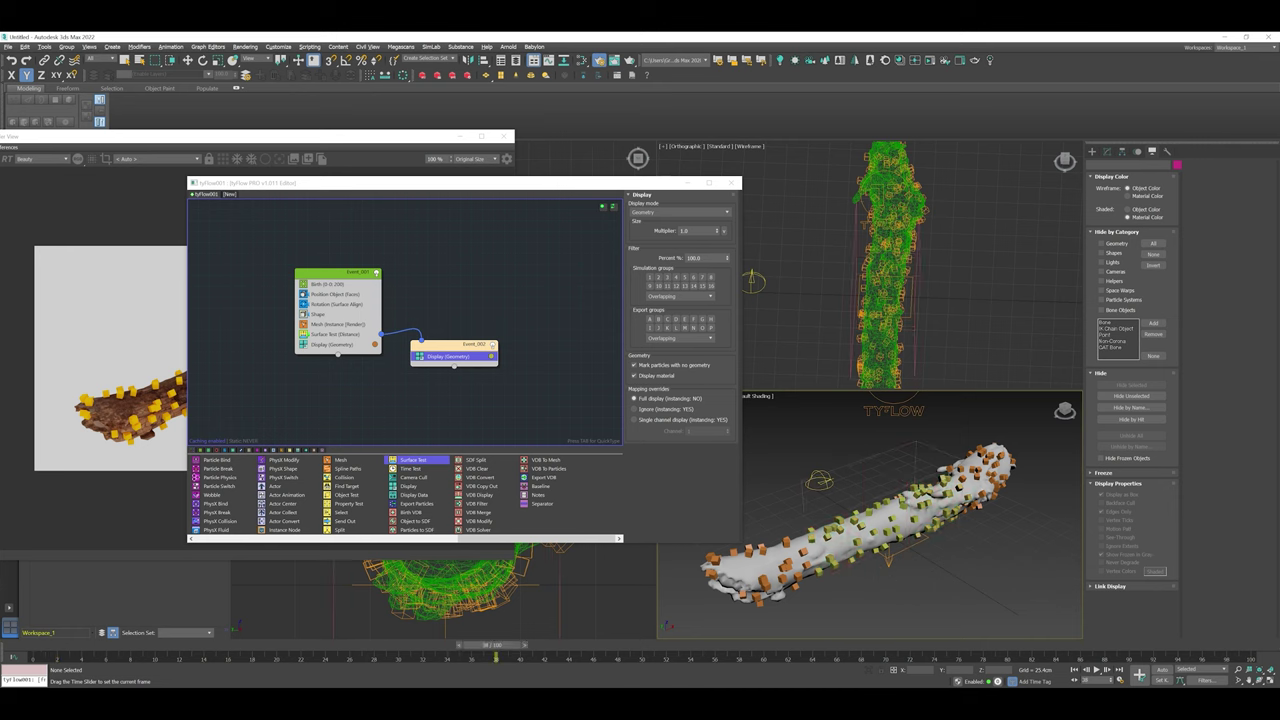
key(w)
drag(455, 345, 472, 308)
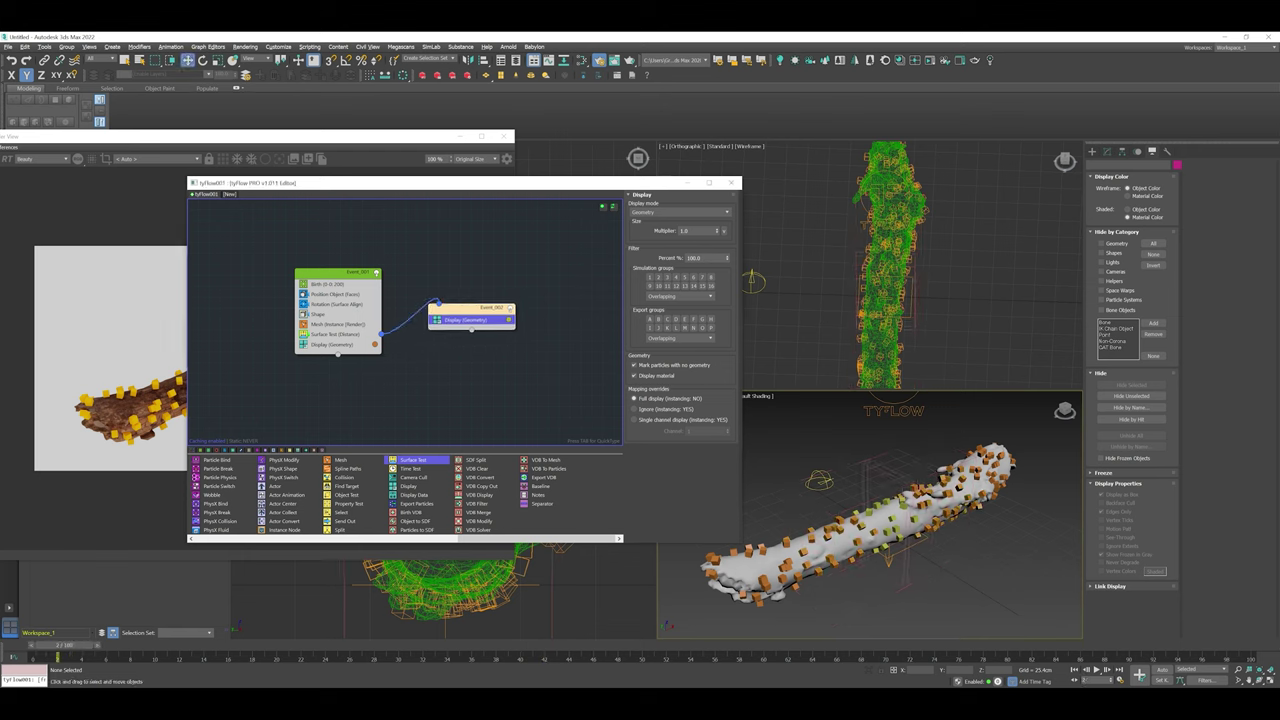
alt+middle_drag(950, 560, 835, 560)
middle_drag(900, 530, 867, 525)
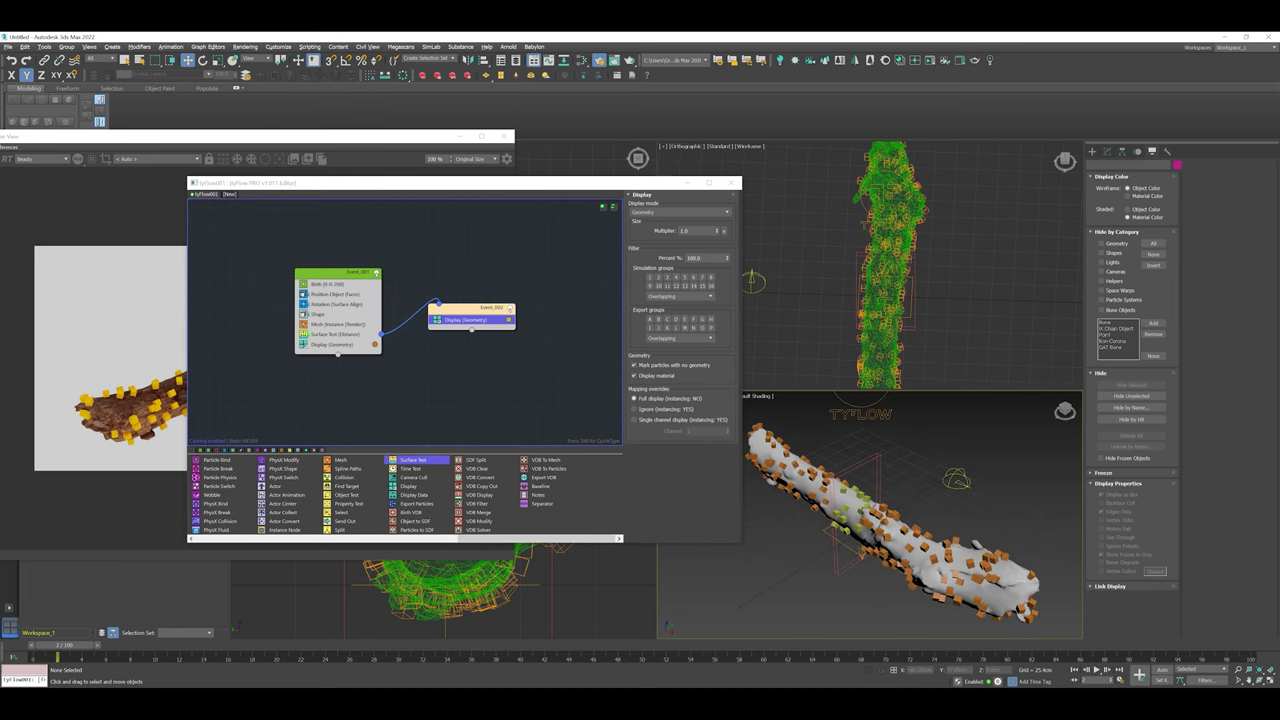
Step: Shift the tyFlow editor clear of the perspective view, show the Surface Test settings and reposition Event_002 beside Event_001
drag(450, 183, 401, 184)
click(287, 336)
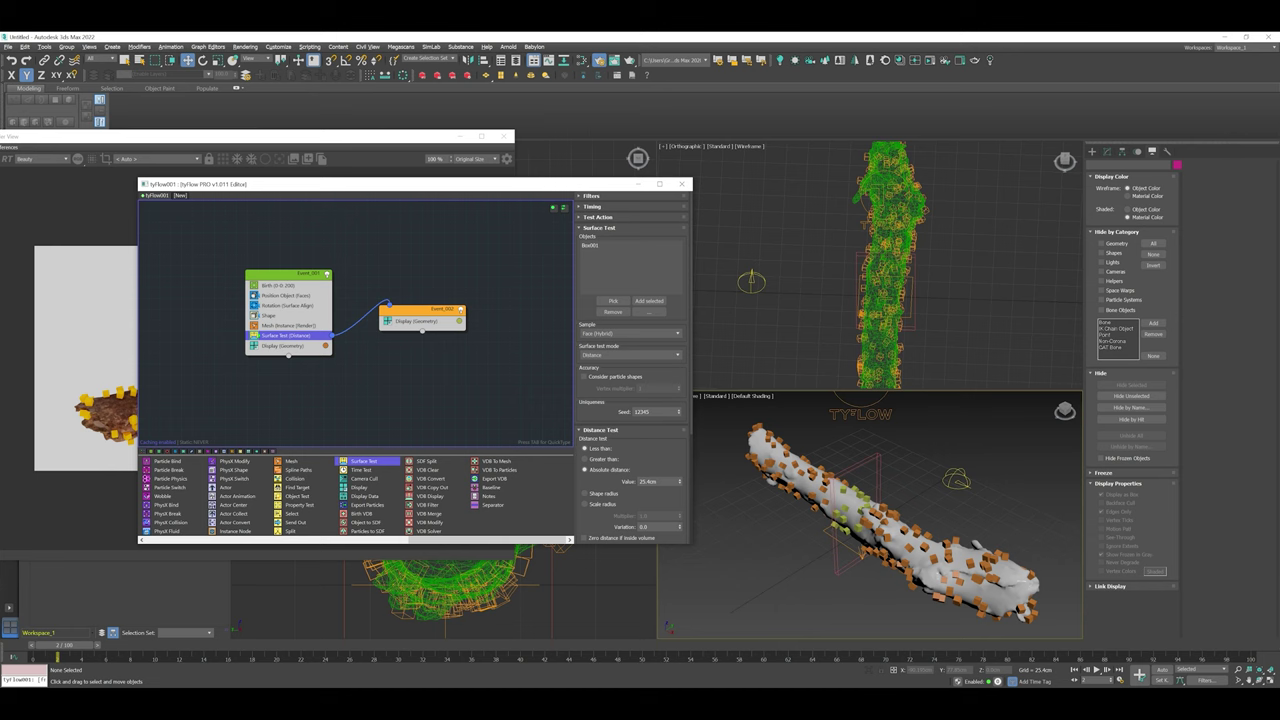
drag(430, 309, 427, 330)
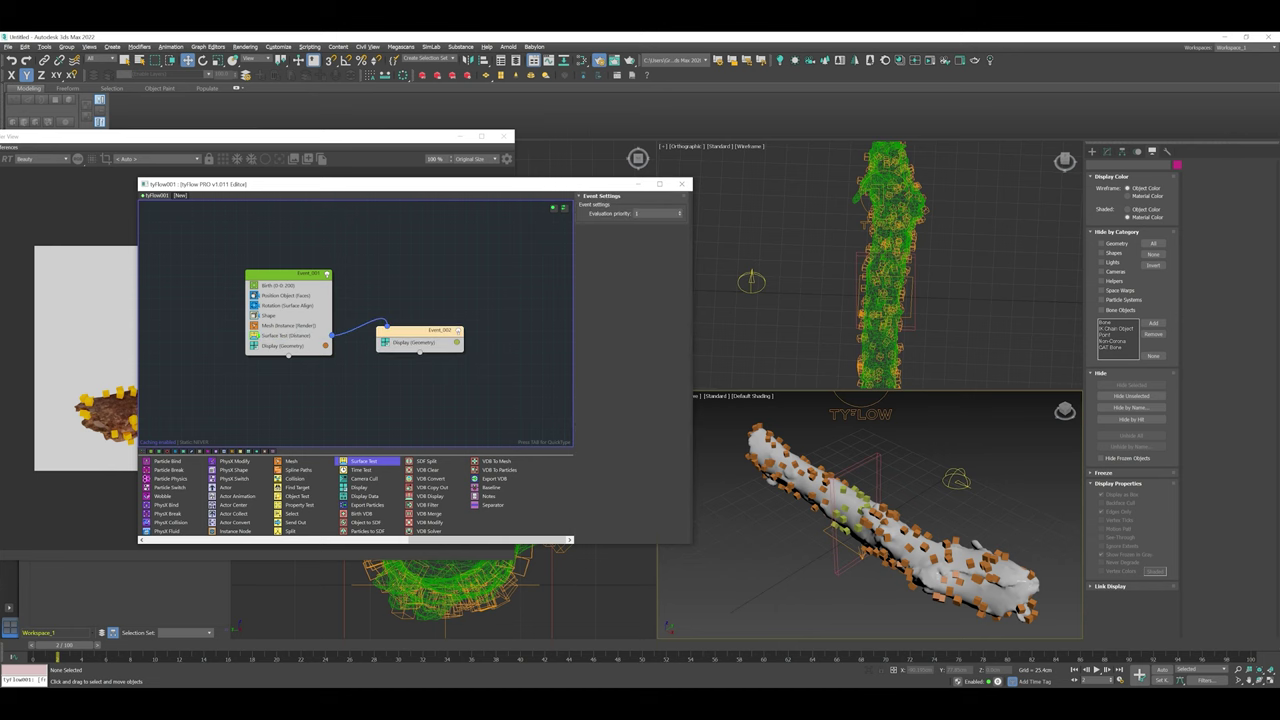